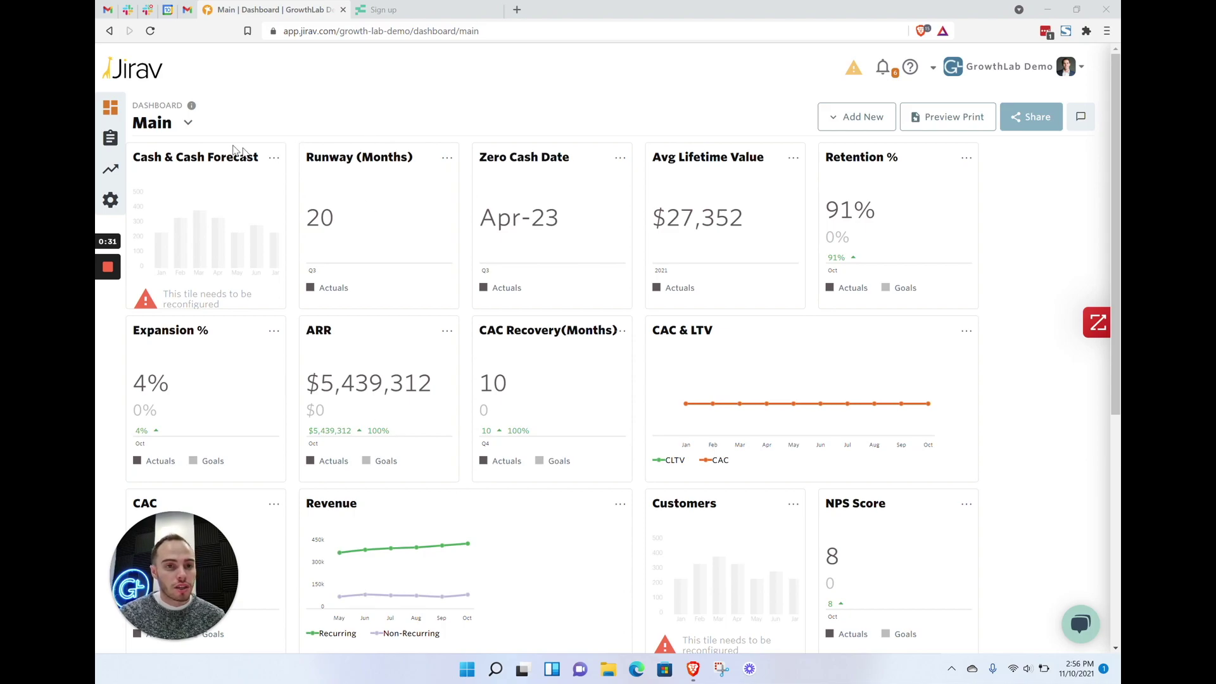
Open the Setup flyout from the gear icon on the Main dashboard sidebar
{"action": "left_click", "coordinate": [112, 201]}
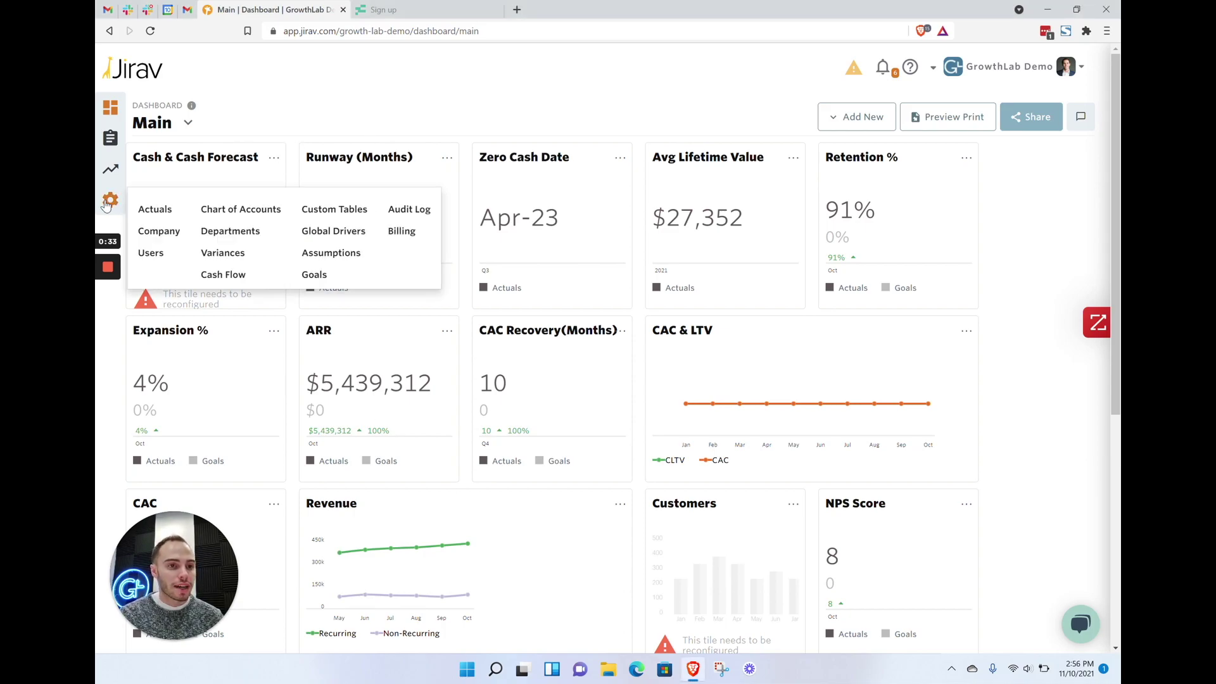
Open Company setup and review its General, Accounting and Plans settings
{"action": "left_click", "coordinate": [166, 229]}
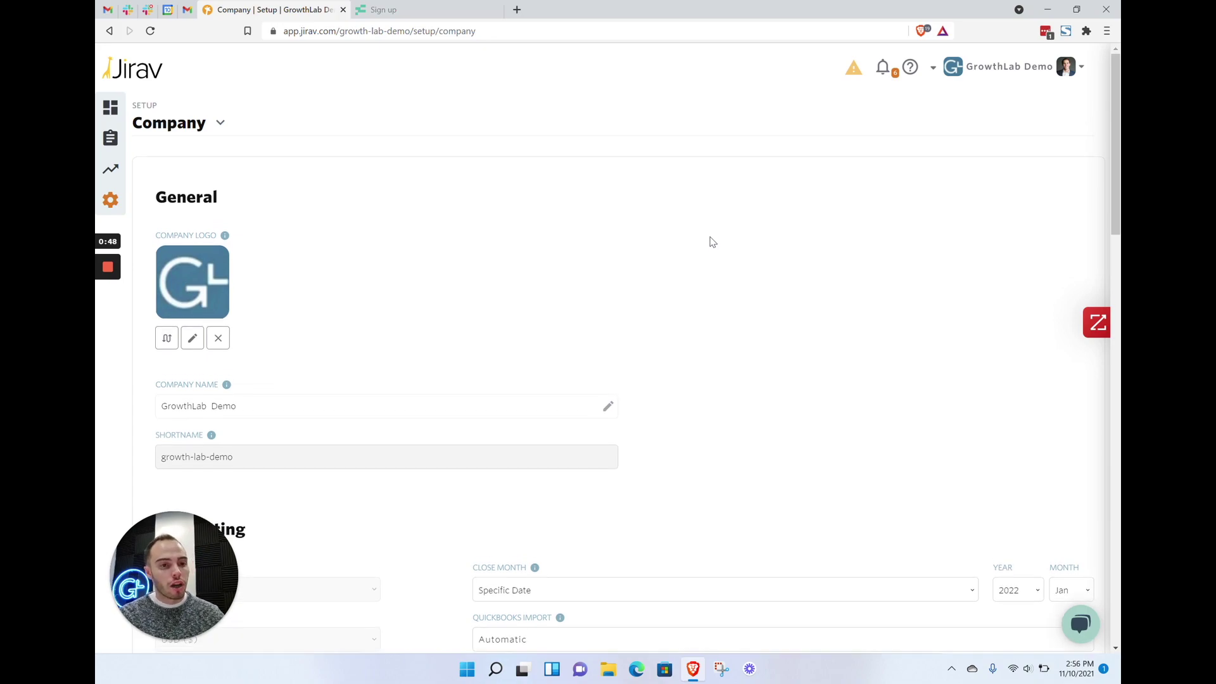
{"action": "scroll", "coordinate": [711, 241], "scroll_direction": "down", "scroll_amount": 4}
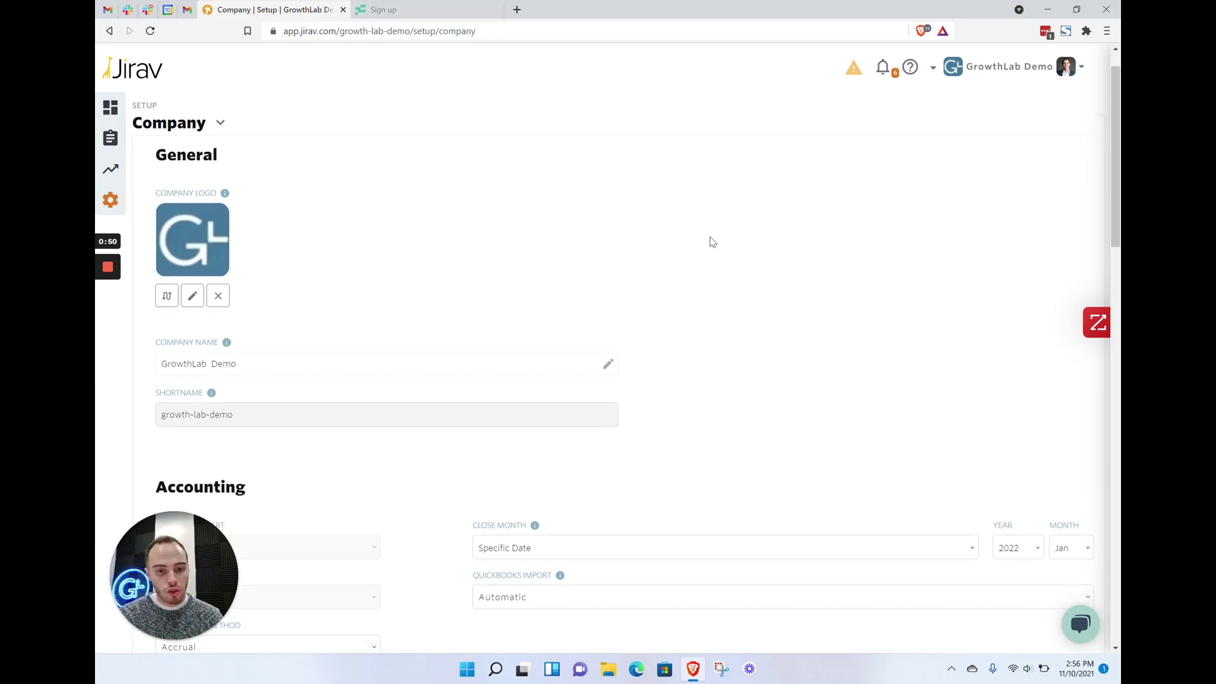
{"action": "scroll", "coordinate": [429, 293], "scroll_direction": "up", "scroll_amount": 4}
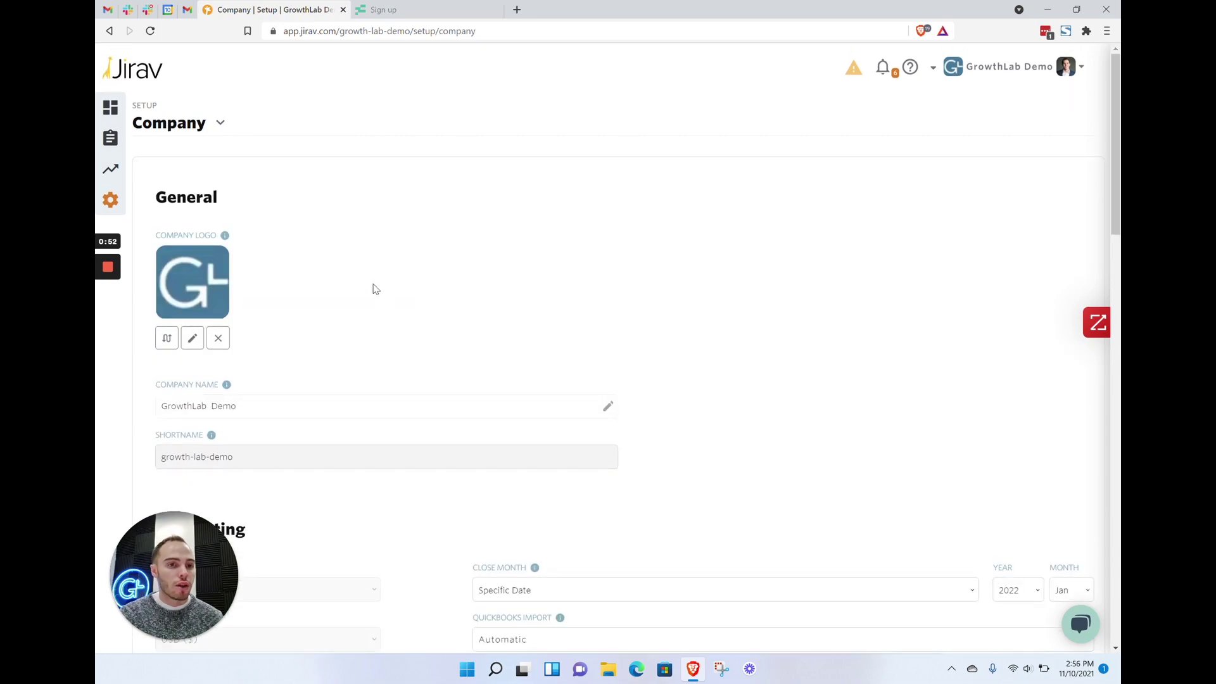
{"action": "scroll", "coordinate": [373, 288], "scroll_direction": "down", "scroll_amount": 5}
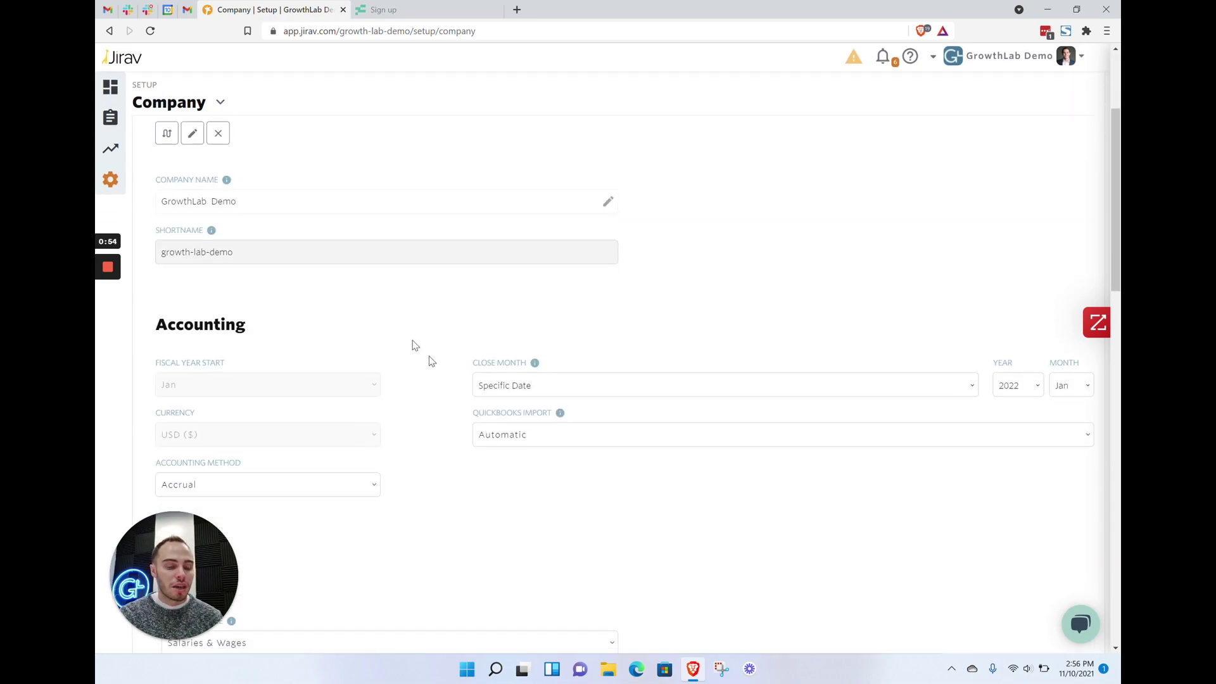
{"action": "scroll", "coordinate": [442, 369], "scroll_direction": "up", "scroll_amount": 5}
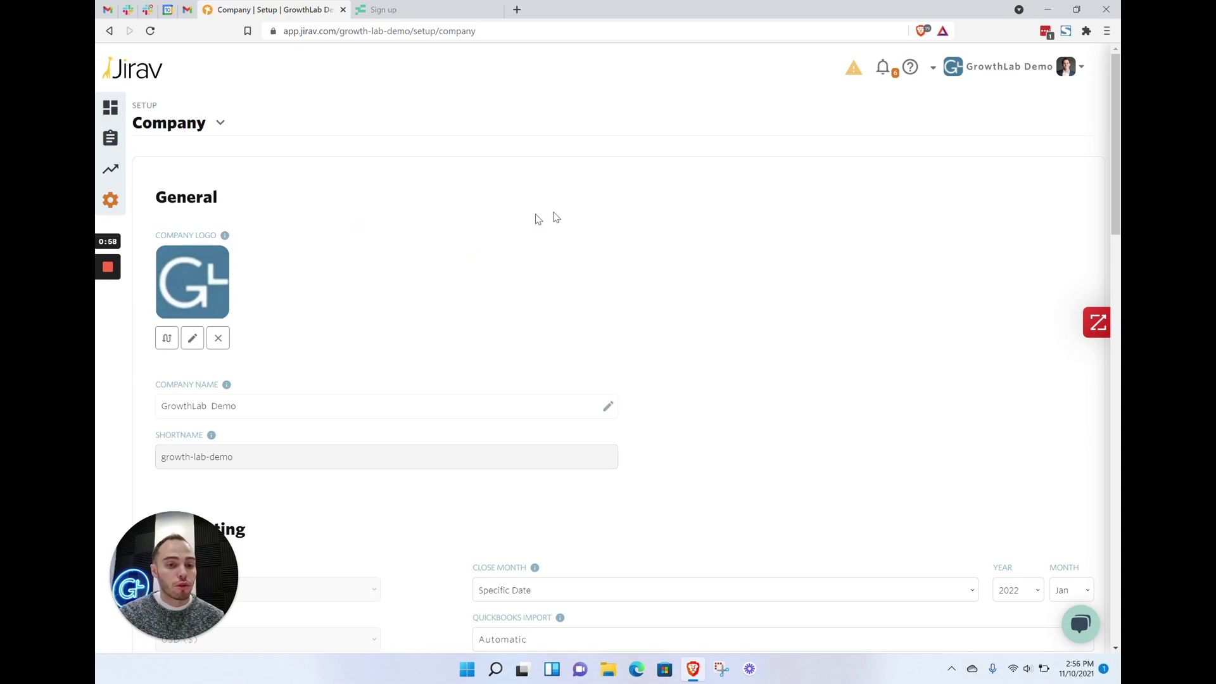
{"action": "scroll", "coordinate": [252, 369], "scroll_direction": "down", "scroll_amount": 1}
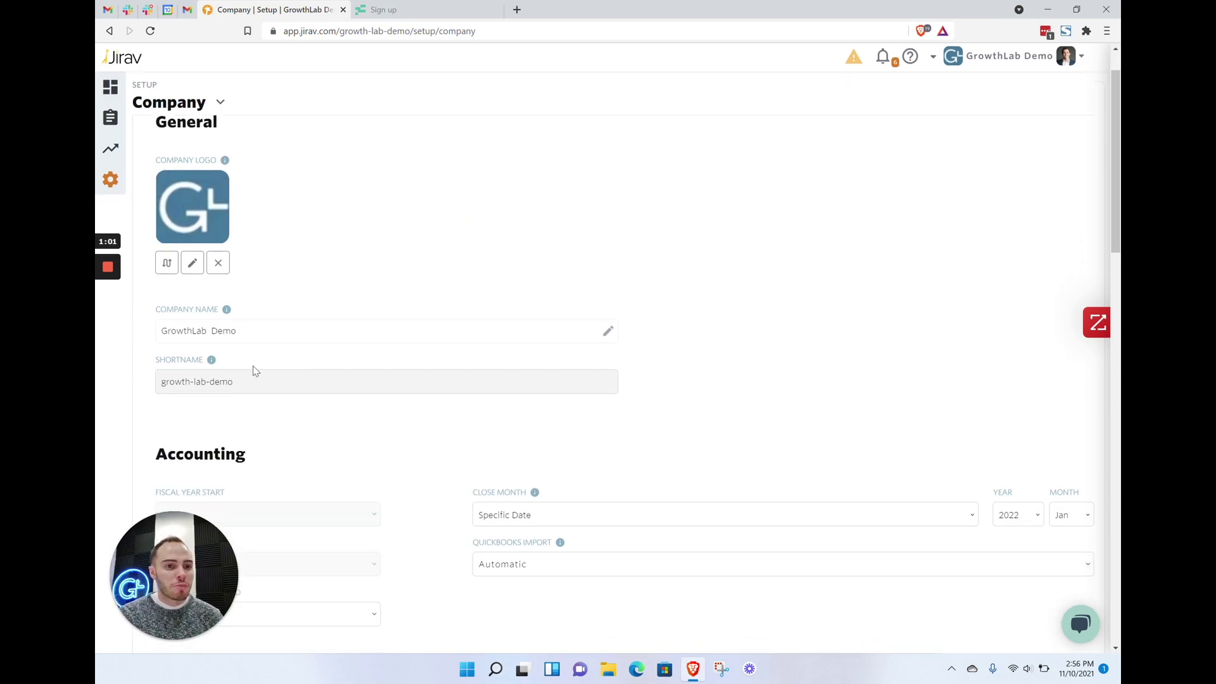
{"action": "scroll", "coordinate": [433, 396], "scroll_direction": "down", "scroll_amount": 5}
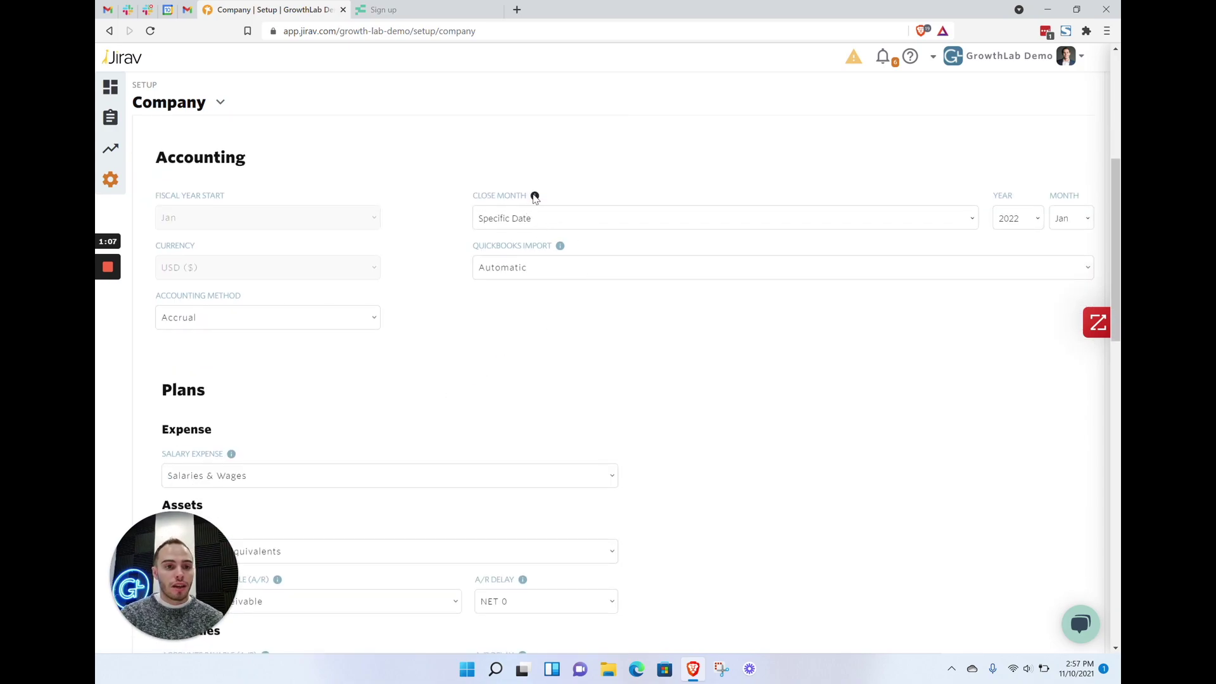
{"action": "mouse_move", "coordinate": [534, 196]}
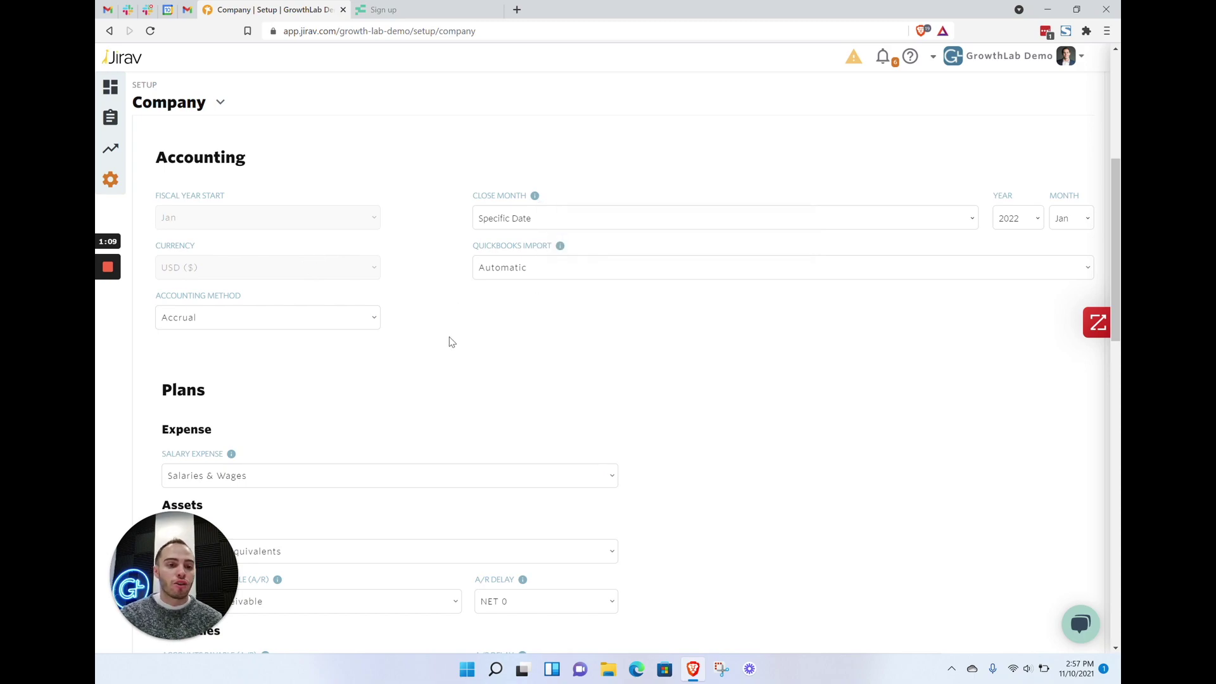
{"action": "left_click", "coordinate": [529, 271]}
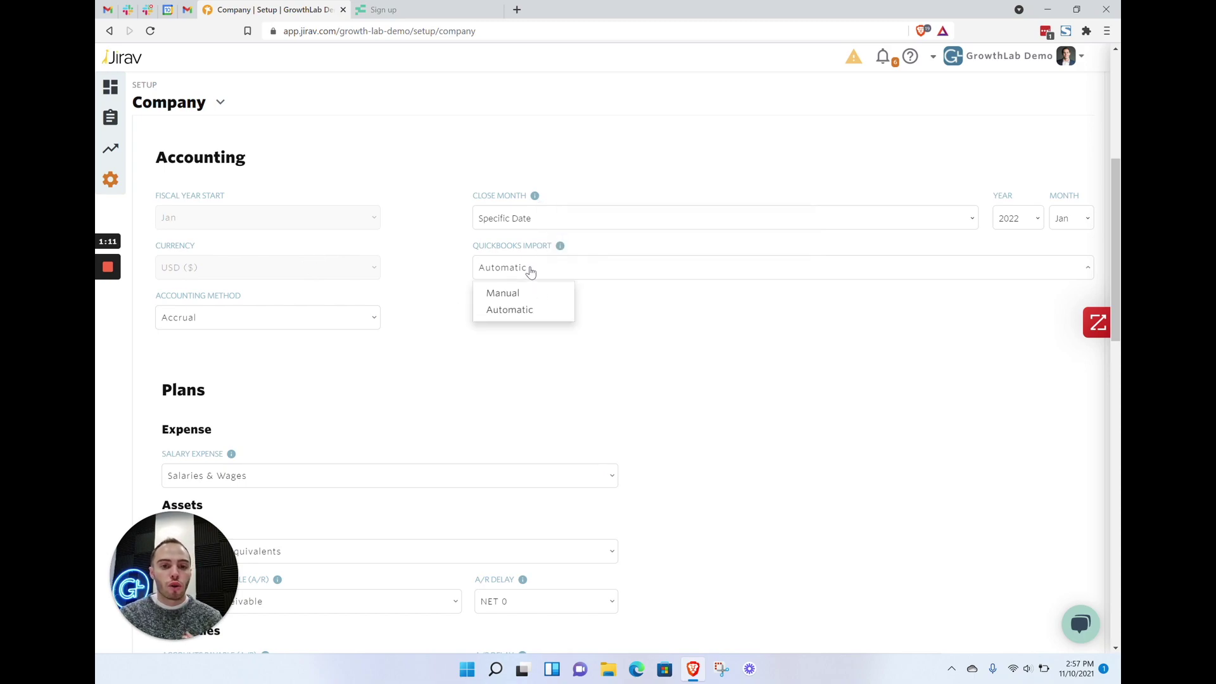
{"action": "left_click", "coordinate": [434, 274]}
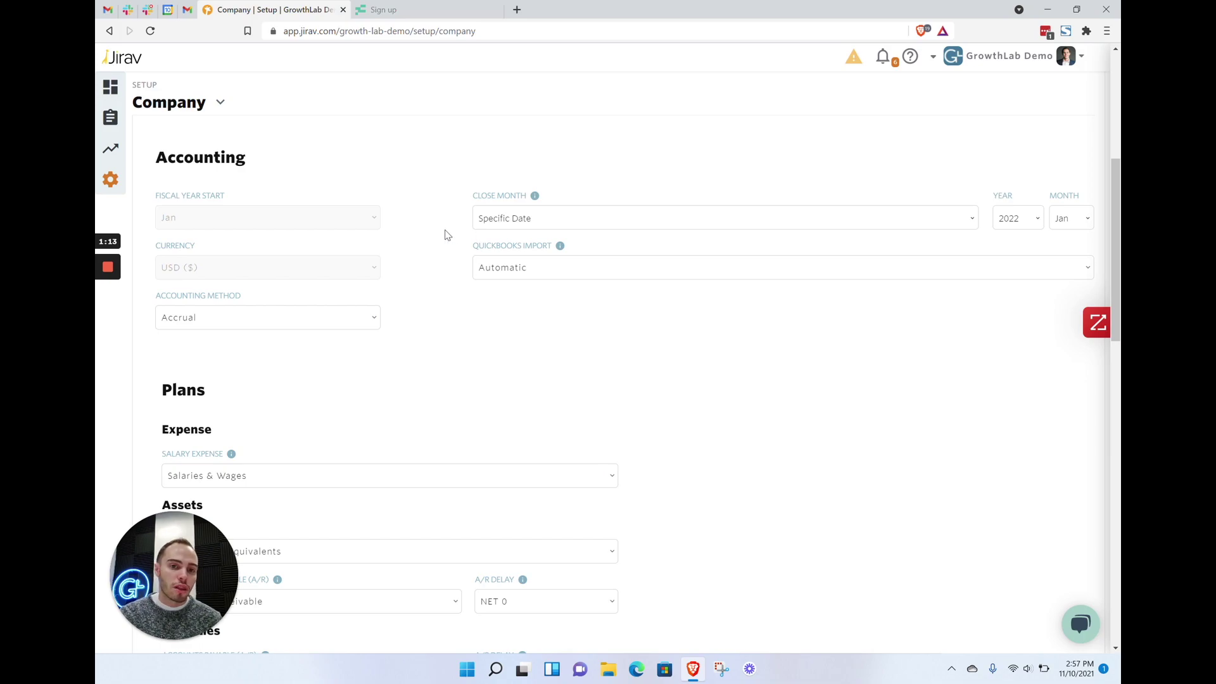
{"action": "triple_click", "coordinate": [510, 246]}
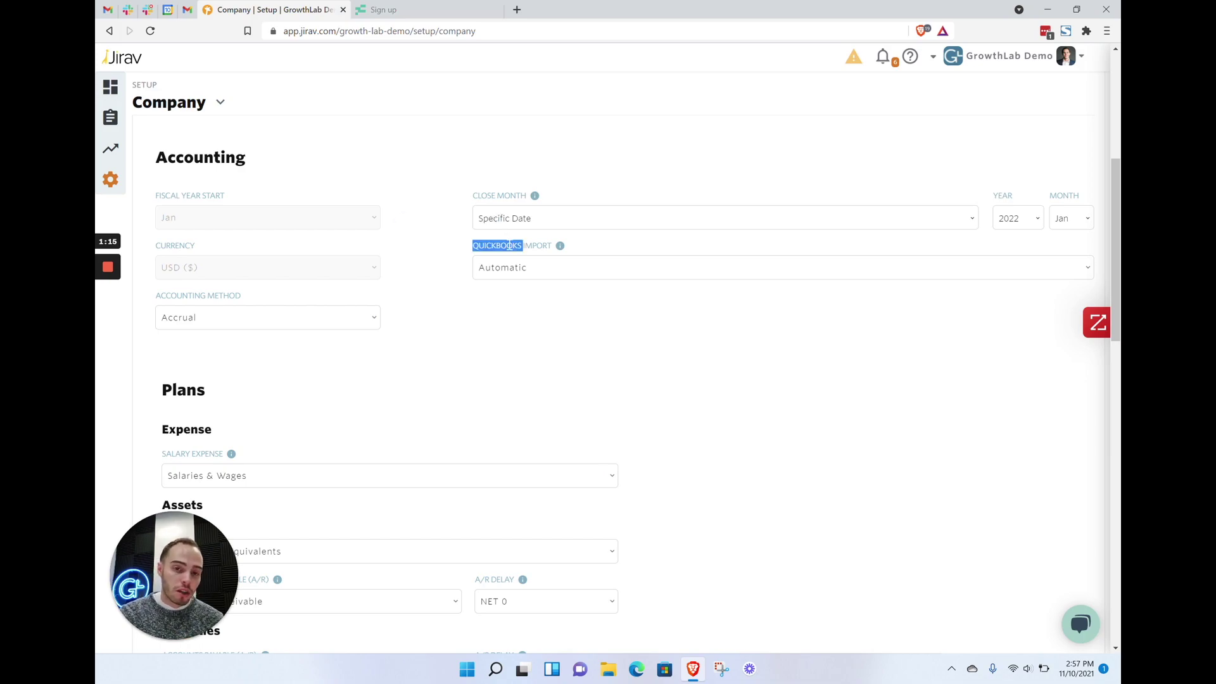
{"action": "left_click", "coordinate": [509, 245]}
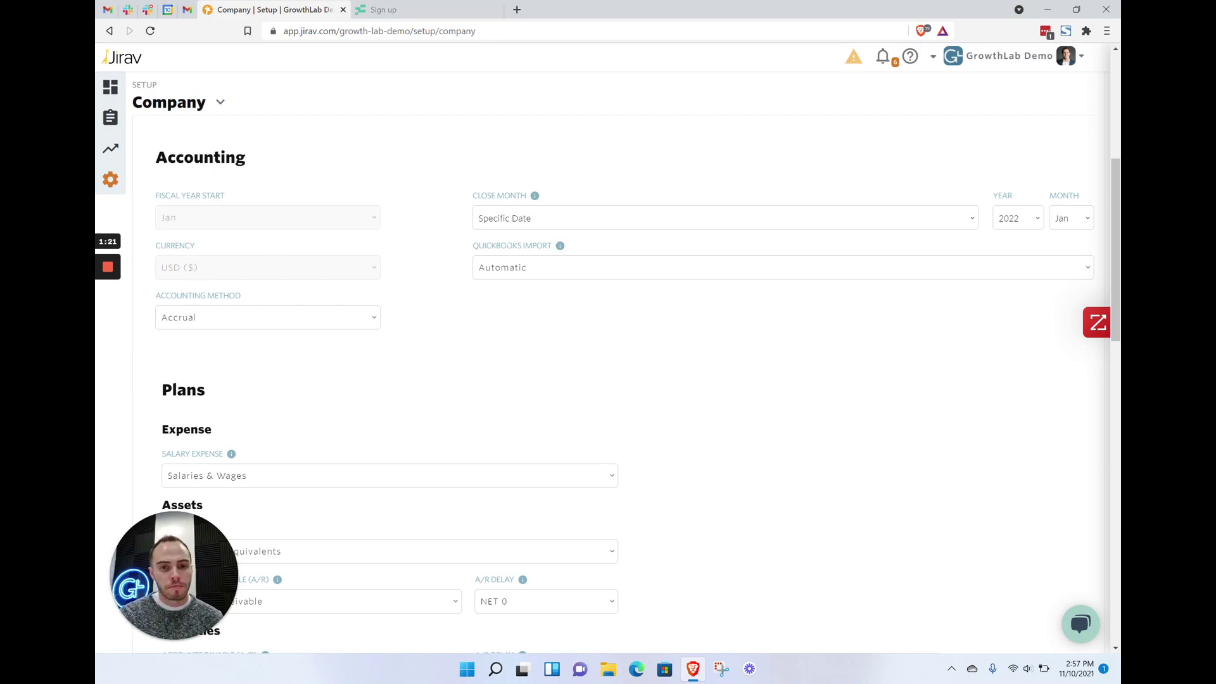
{"action": "left_click", "coordinate": [519, 219]}
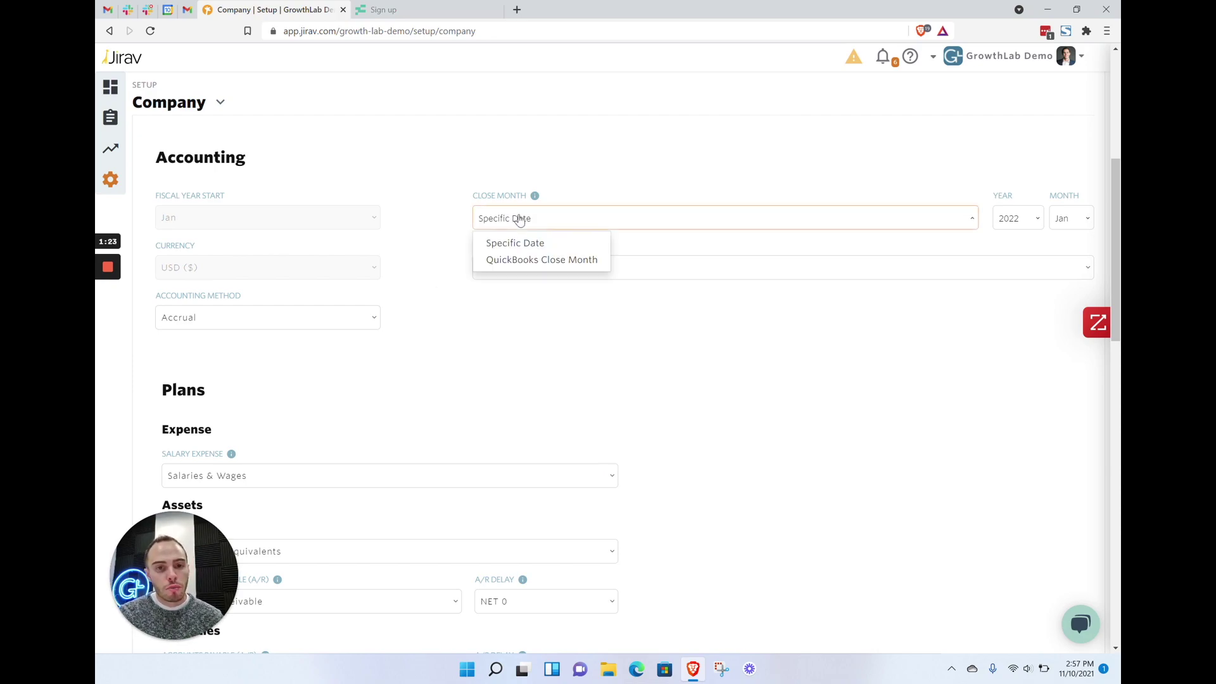
{"action": "left_click", "coordinate": [567, 249]}
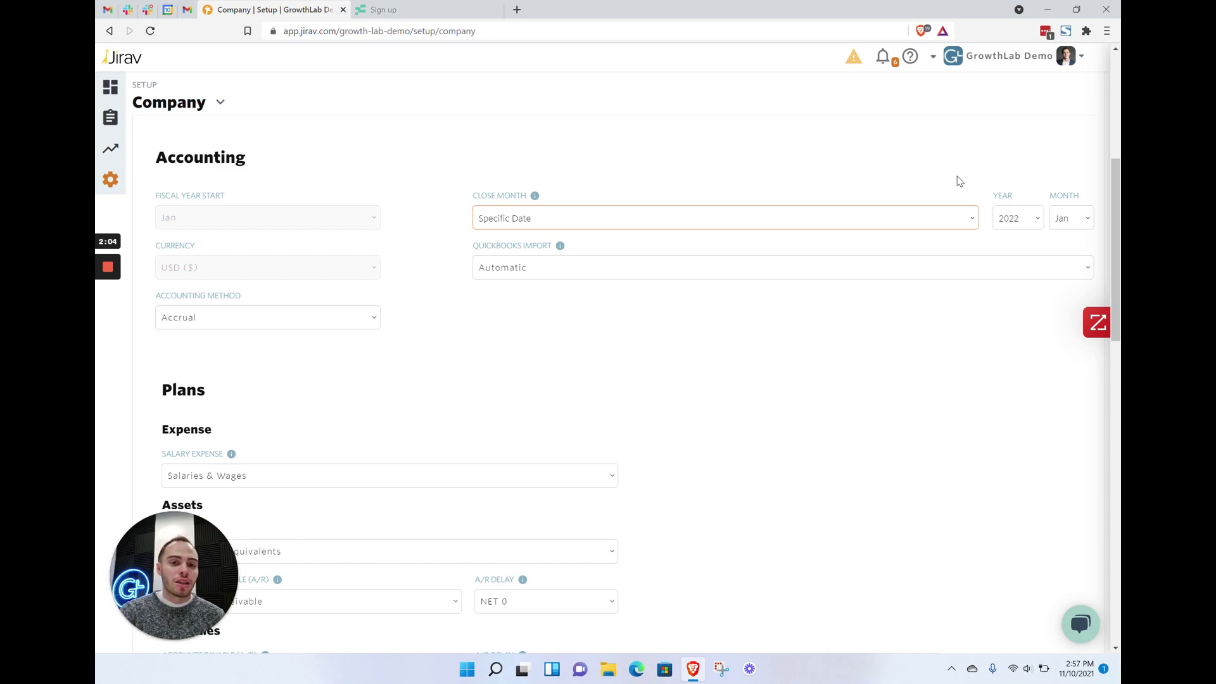
{"action": "left_click", "coordinate": [899, 216]}
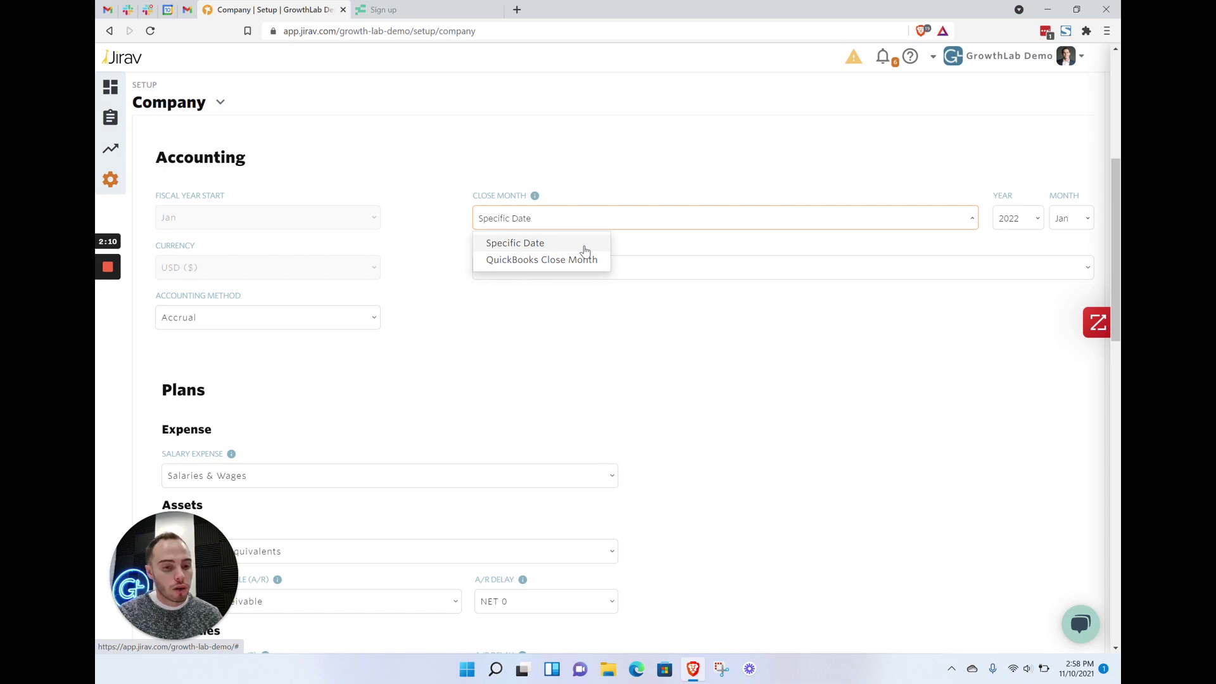
{"action": "left_click", "coordinate": [577, 191]}
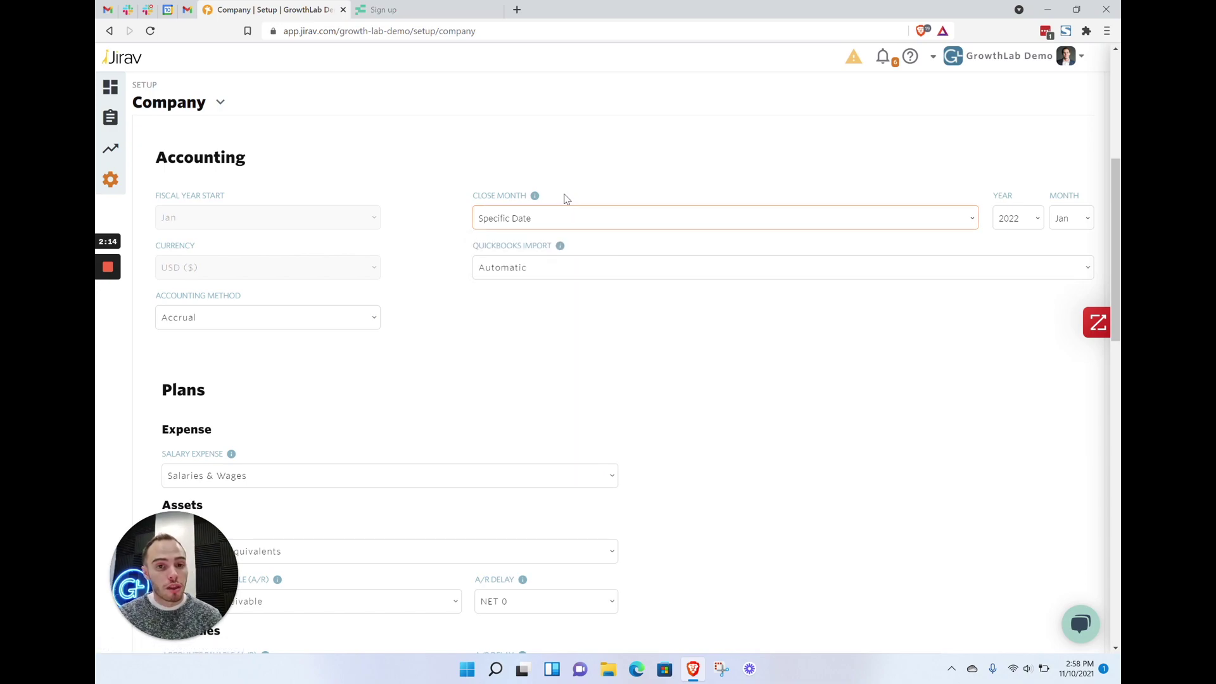
{"action": "left_click", "coordinate": [859, 323]}
{"action": "scroll", "coordinate": [859, 323], "scroll_direction": "down", "scroll_amount": 1}
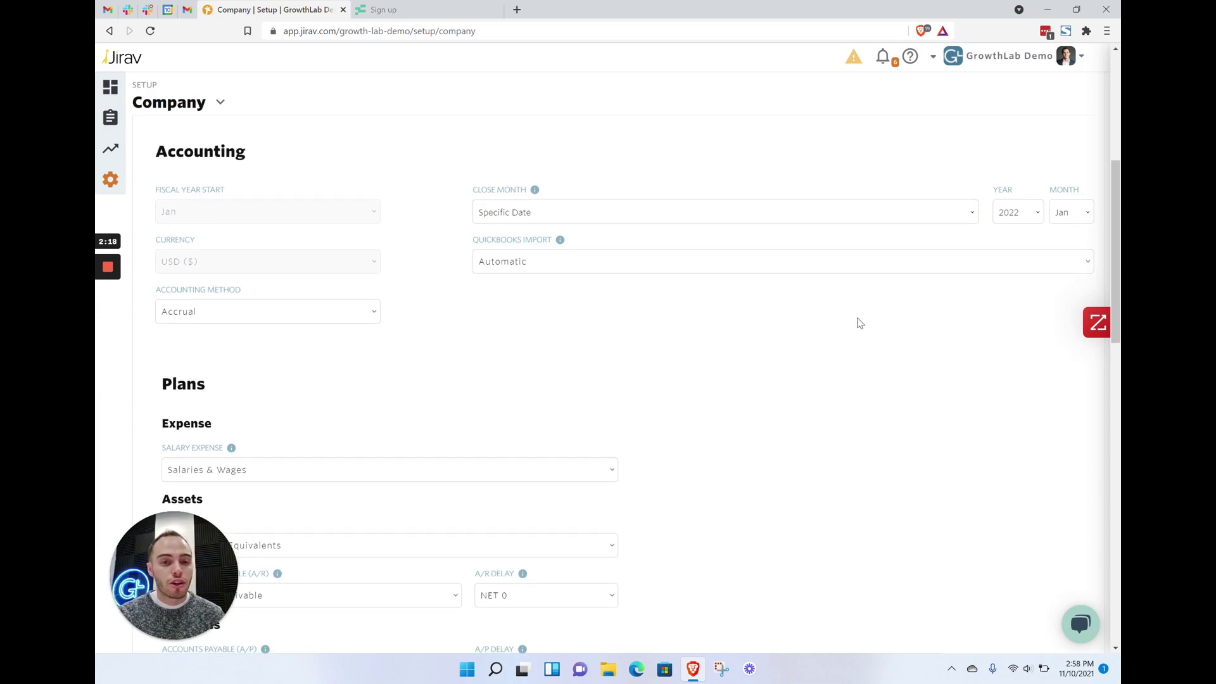
{"action": "scroll", "coordinate": [859, 323], "scroll_direction": "down", "scroll_amount": 1}
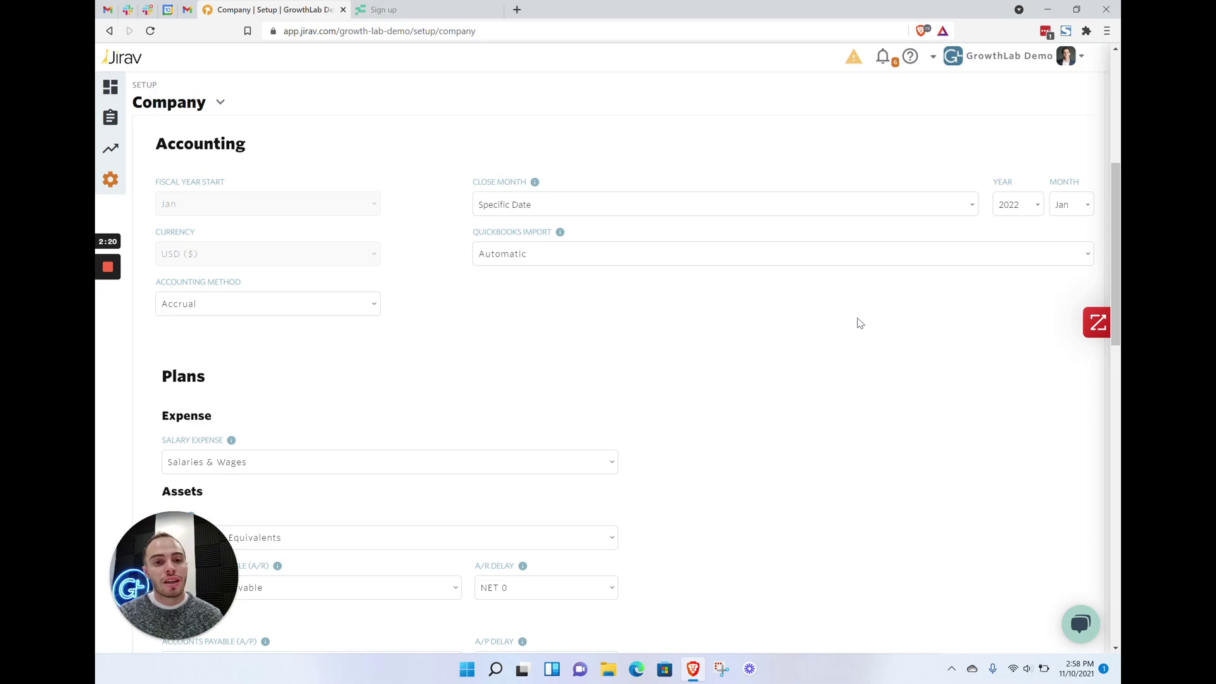
{"action": "left_click", "coordinate": [768, 204]}
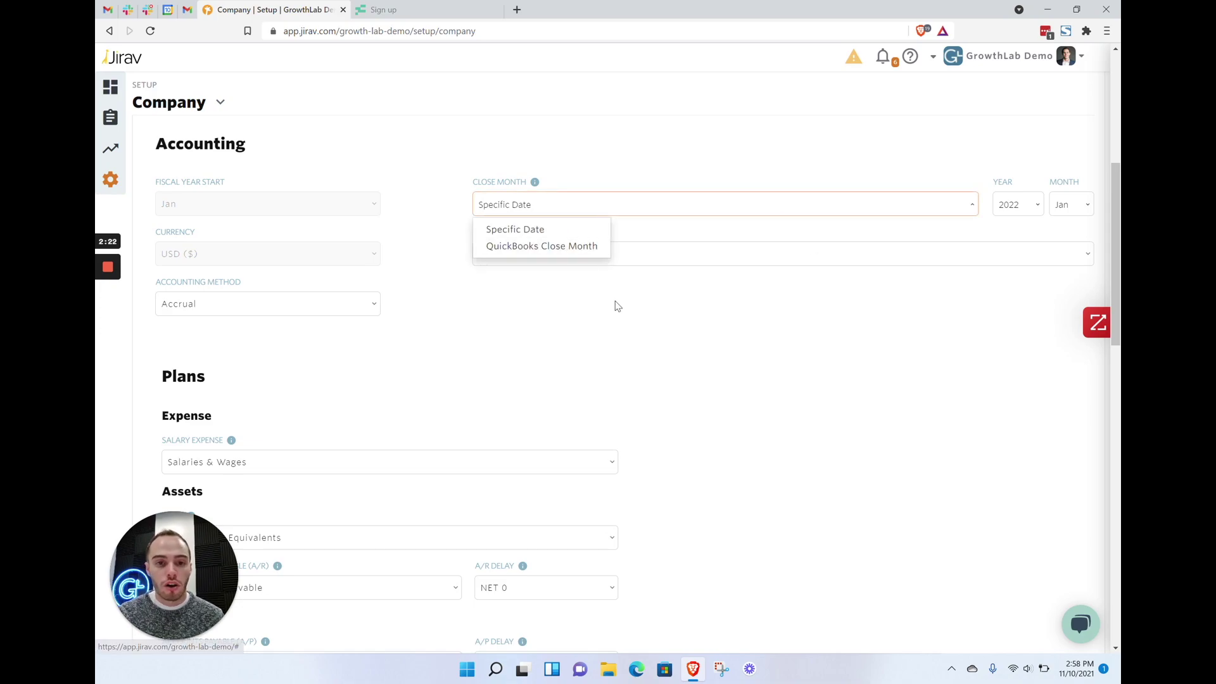
{"action": "scroll", "coordinate": [611, 307], "scroll_direction": "down", "scroll_amount": 1}
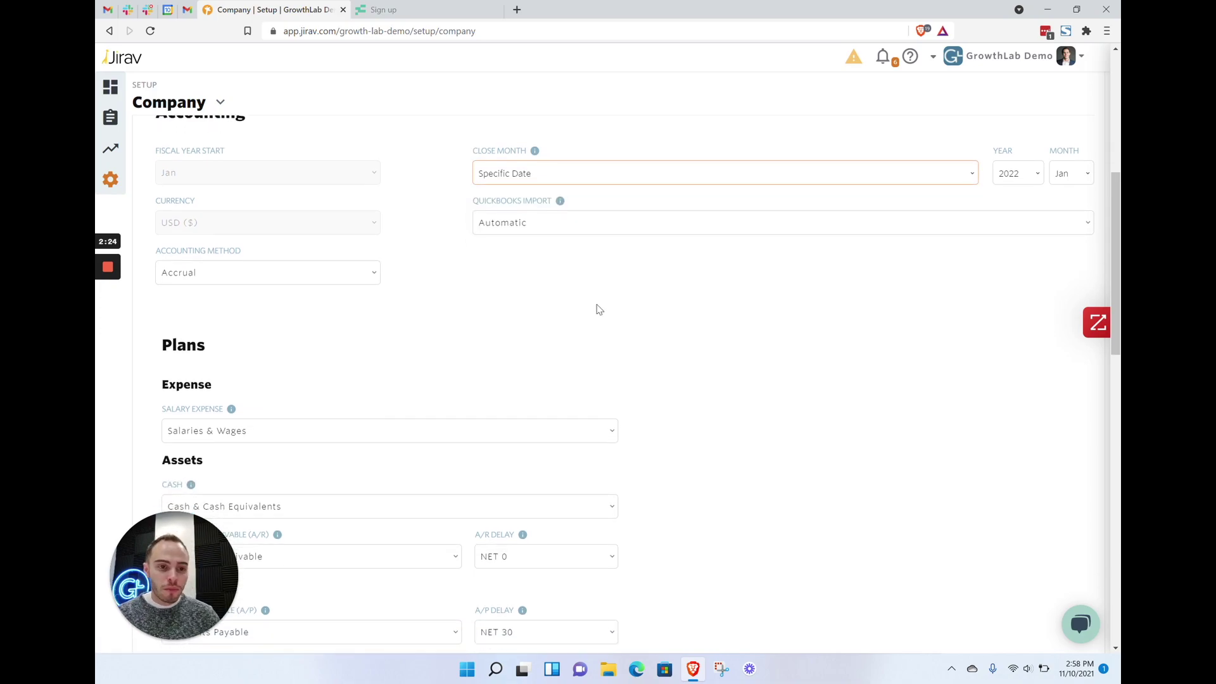
{"action": "scroll", "coordinate": [599, 309], "scroll_direction": "down", "scroll_amount": 5}
{"action": "scroll", "coordinate": [397, 225], "scroll_direction": "up", "scroll_amount": 1}
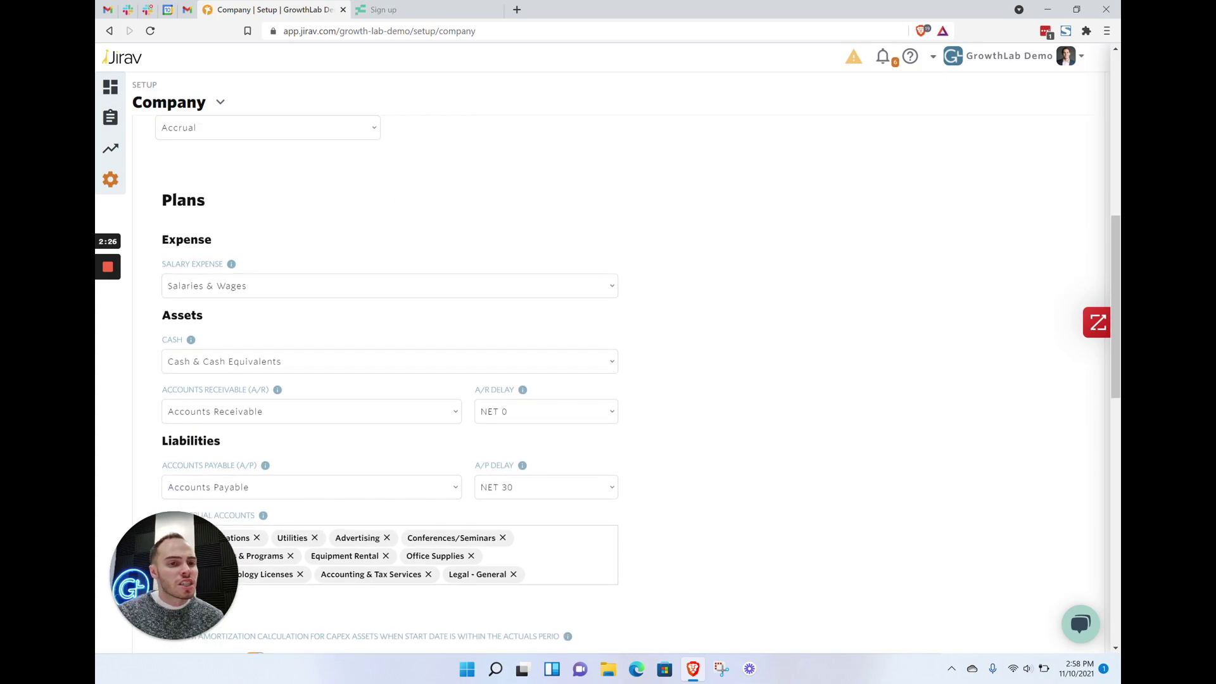
{"action": "scroll", "coordinate": [177, 179], "scroll_direction": "down", "scroll_amount": 1}
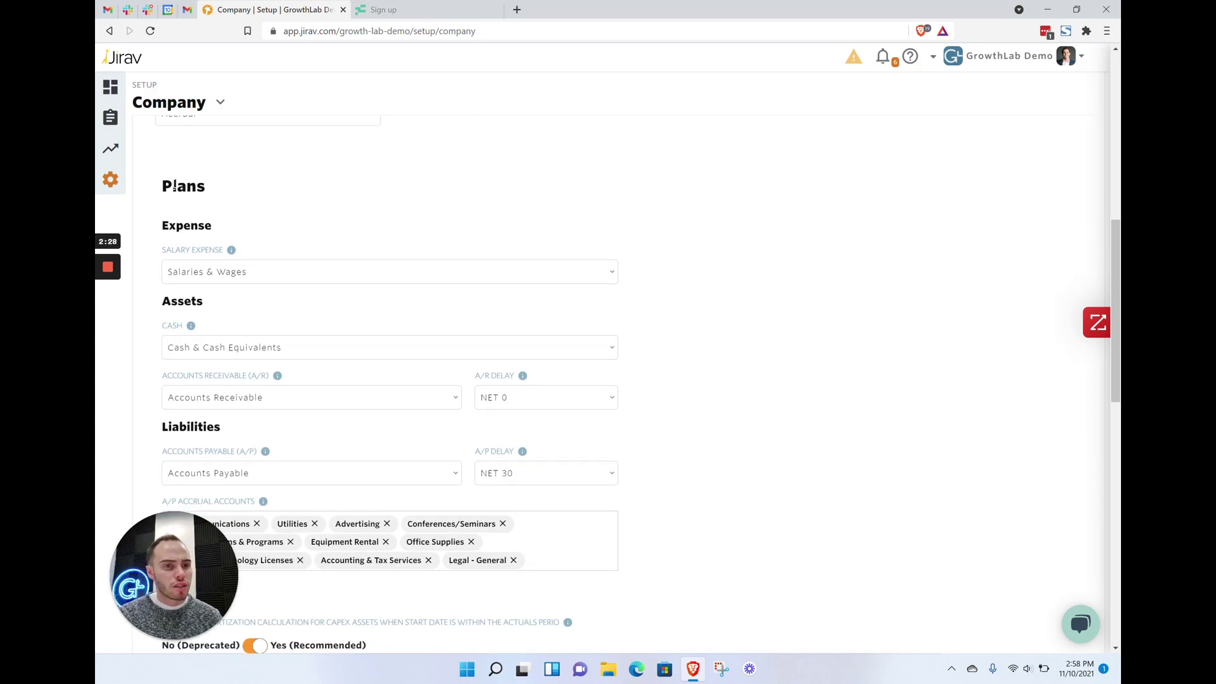
{"action": "scroll", "coordinate": [164, 191], "scroll_direction": "down", "scroll_amount": 1}
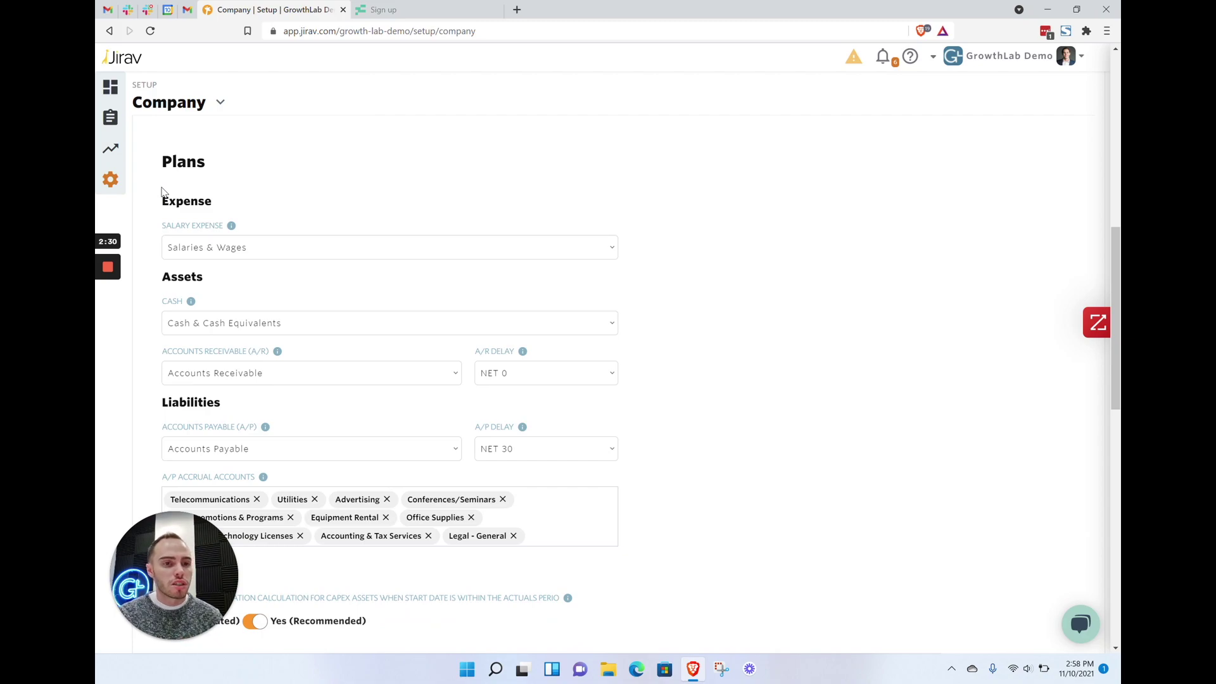
{"action": "scroll", "coordinate": [163, 192], "scroll_direction": "down", "scroll_amount": 1}
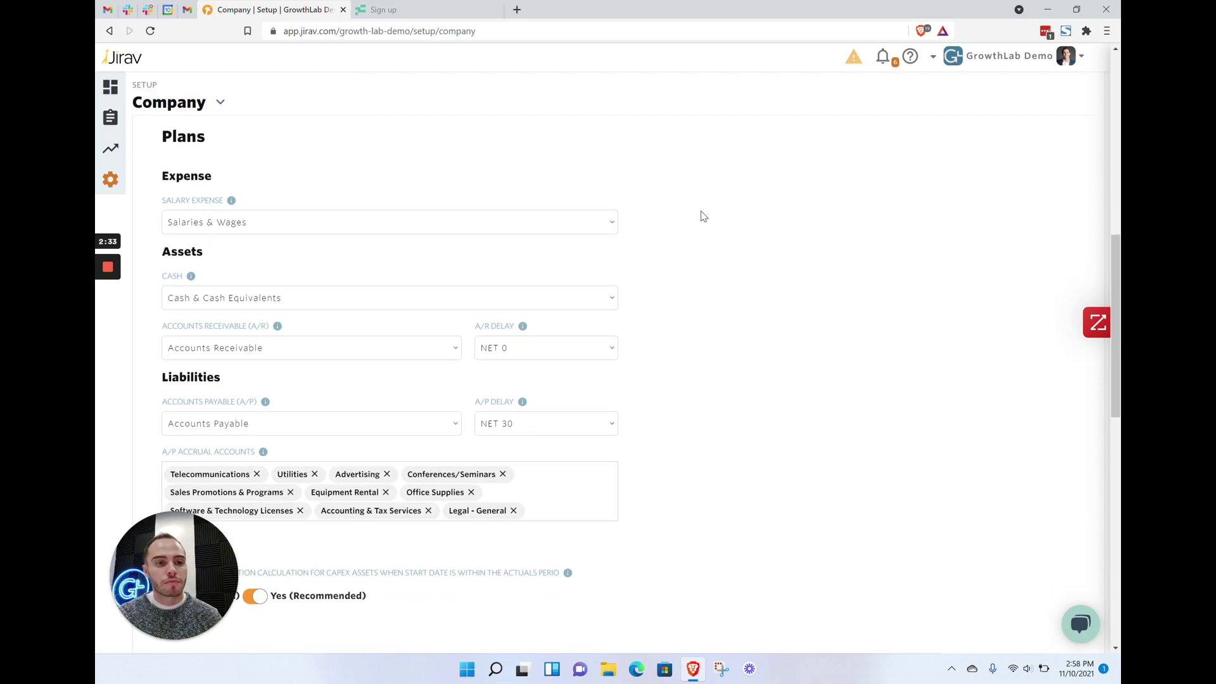
{"action": "scroll", "coordinate": [703, 216], "scroll_direction": "down", "scroll_amount": 1}
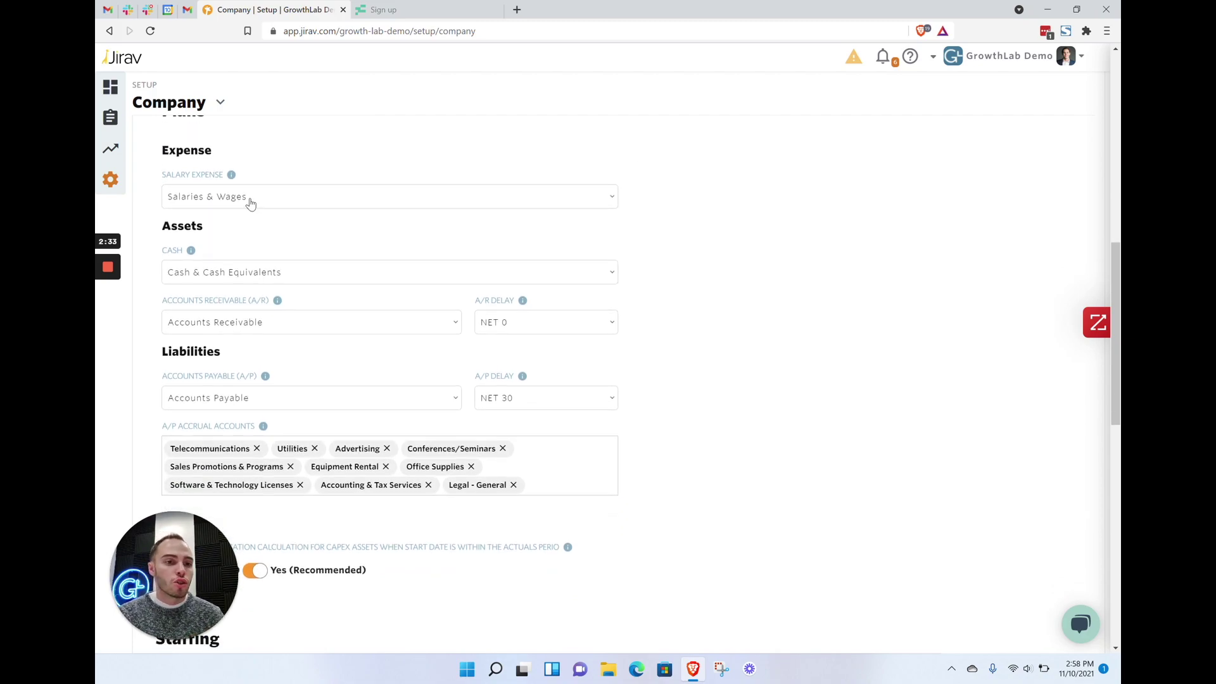
{"action": "left_click", "coordinate": [611, 200]}
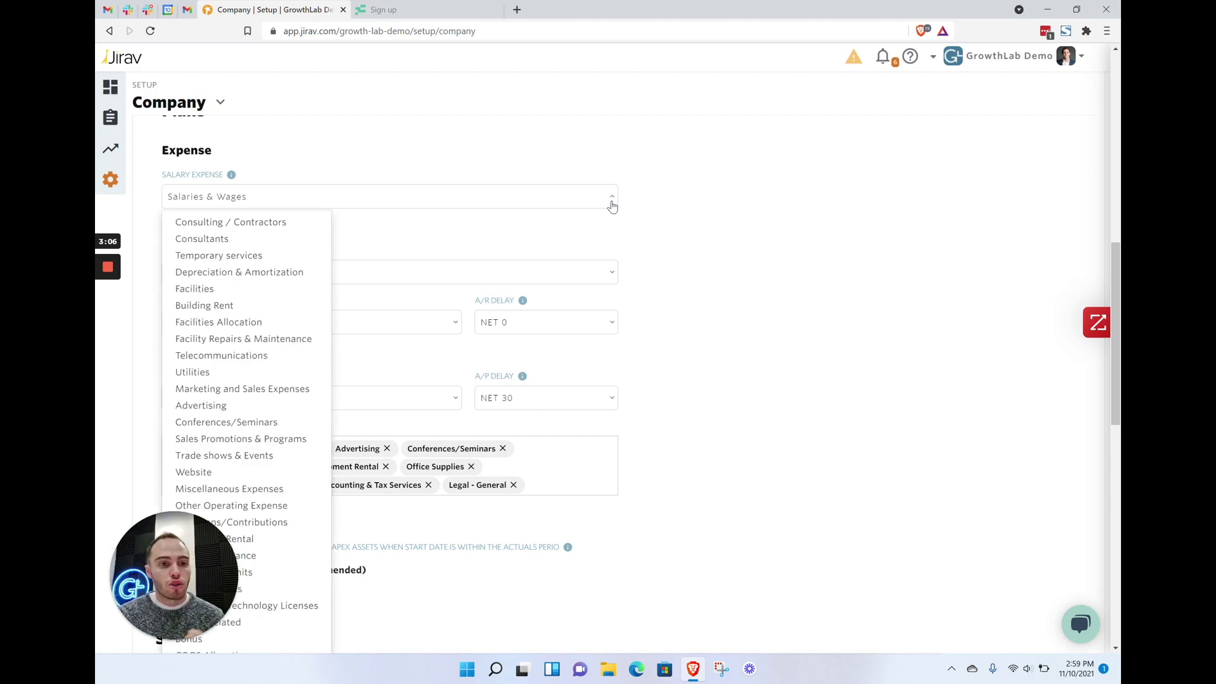
{"action": "left_click", "coordinate": [808, 247]}
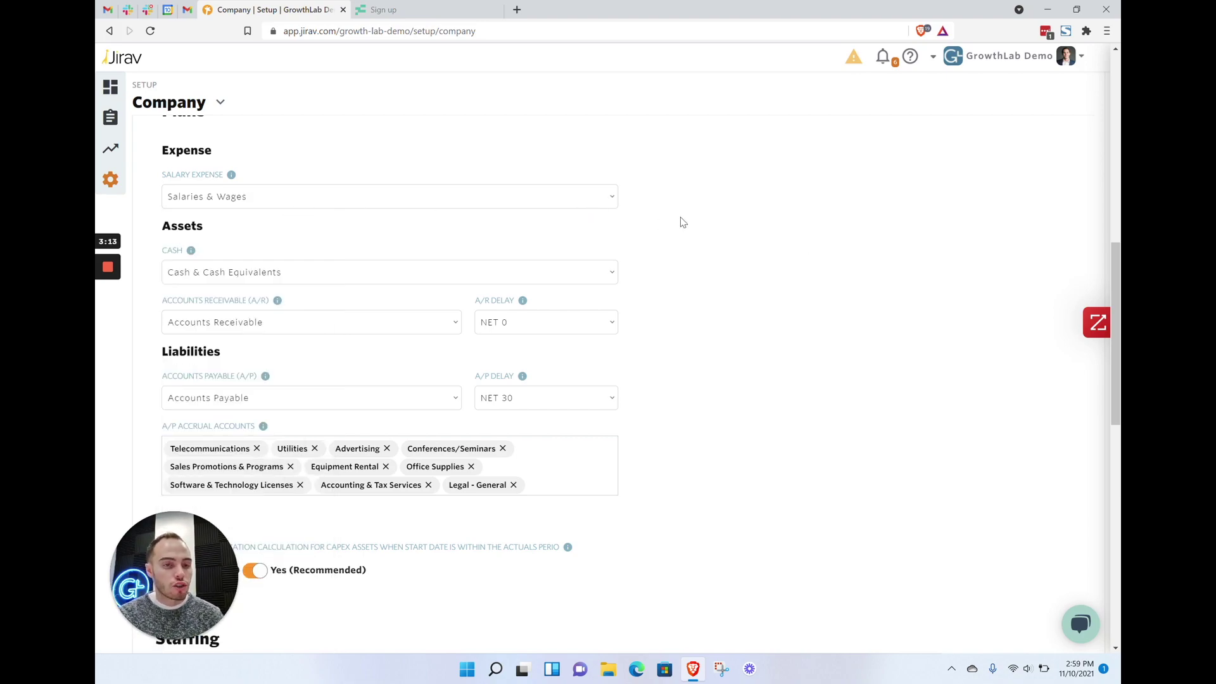
{"action": "scroll", "coordinate": [721, 221], "scroll_direction": "down", "scroll_amount": 1}
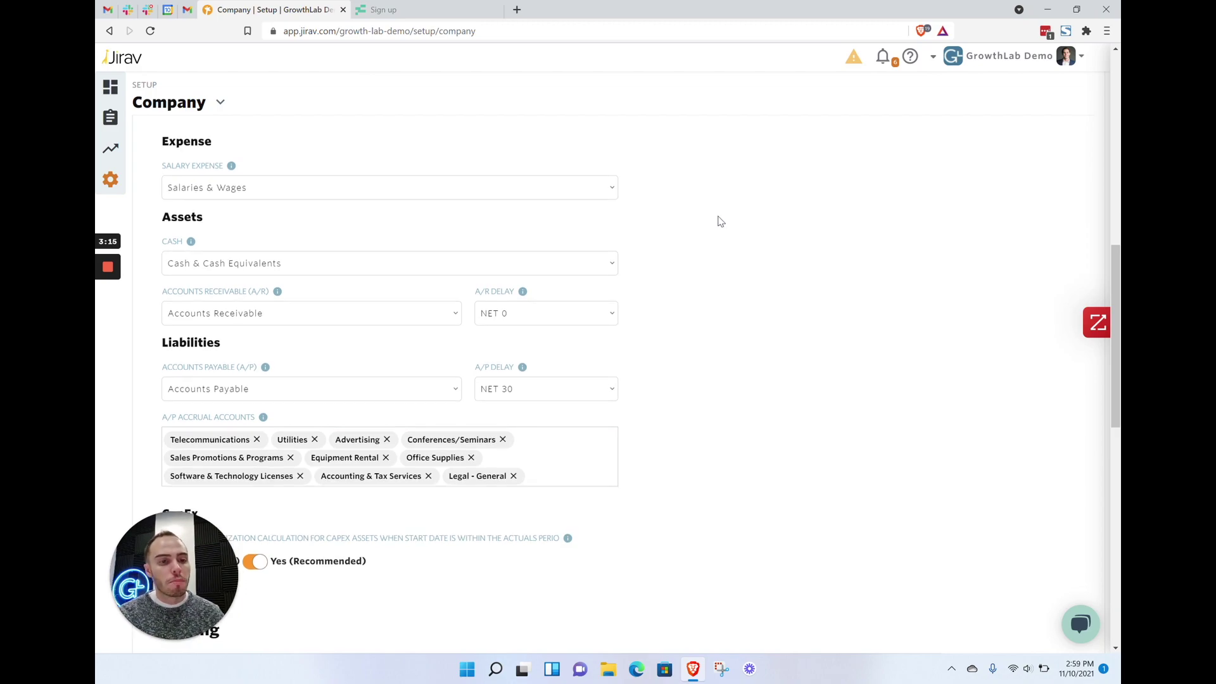
{"action": "scroll", "coordinate": [475, 248], "scroll_direction": "down", "scroll_amount": 1}
{"action": "left_click", "coordinate": [316, 254]}
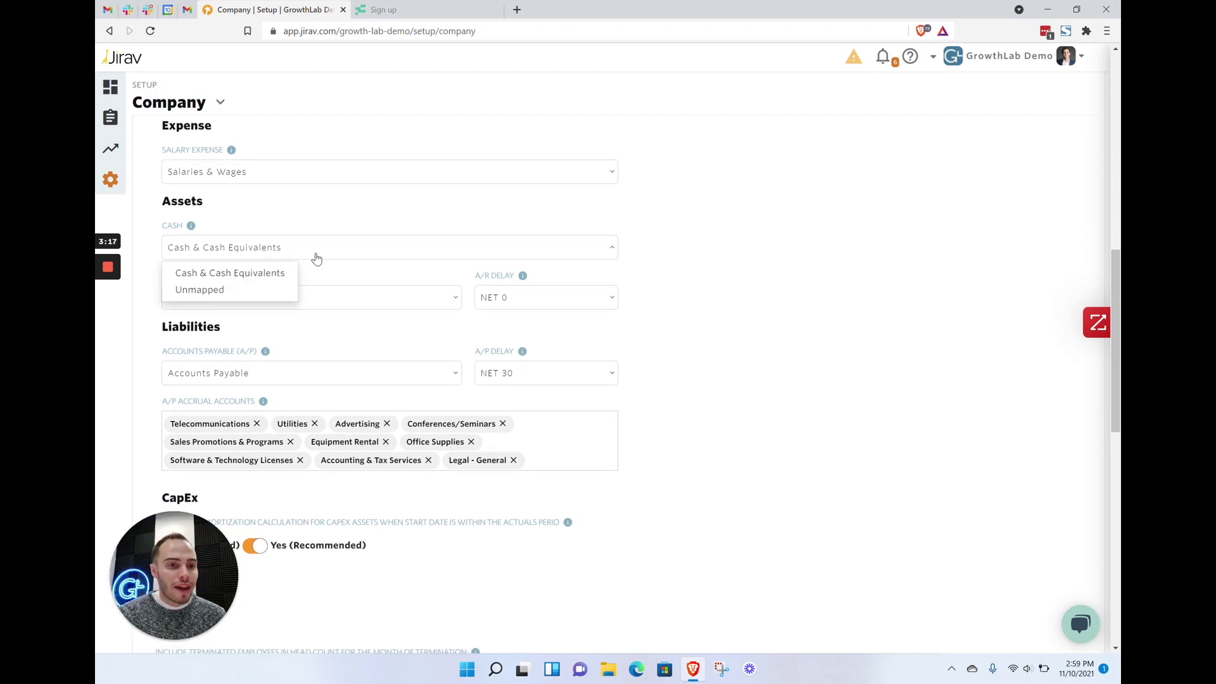
{"action": "mouse_move", "coordinate": [191, 226]}
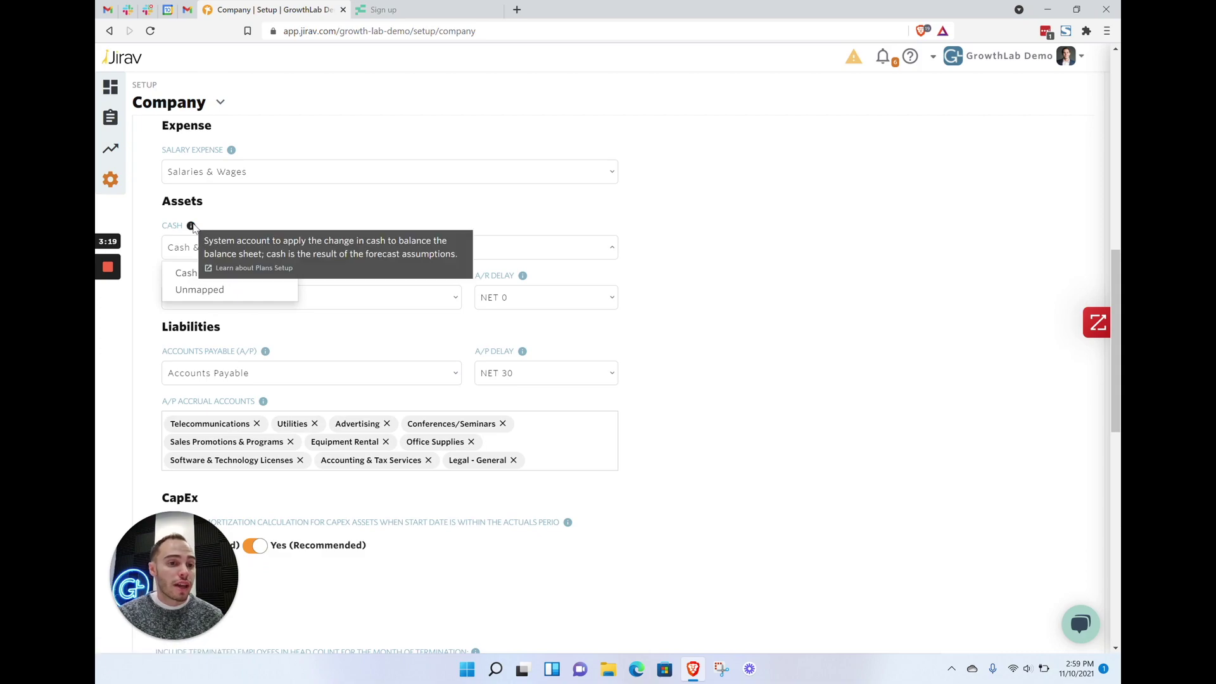
{"action": "left_click", "coordinate": [279, 221]}
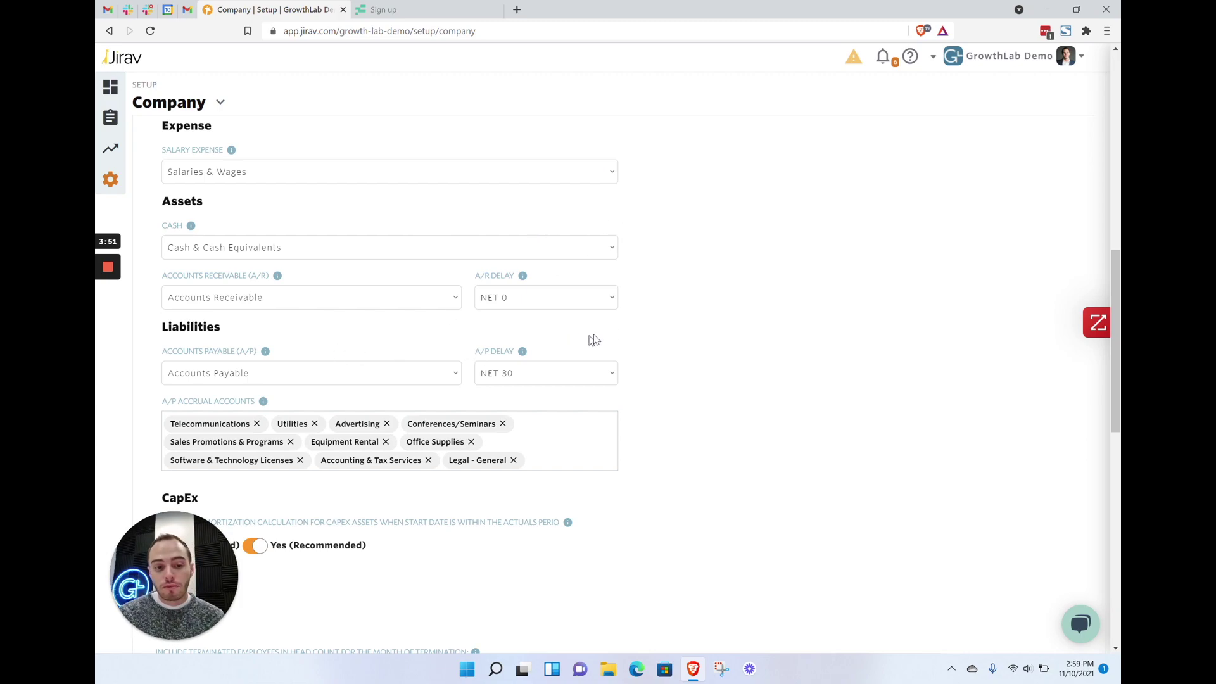
Clear the Accounts Receivable and Accounts Payable account mappings to '- Select -'
{"action": "left_click", "coordinate": [398, 308]}
{"action": "left_click", "coordinate": [260, 323]}
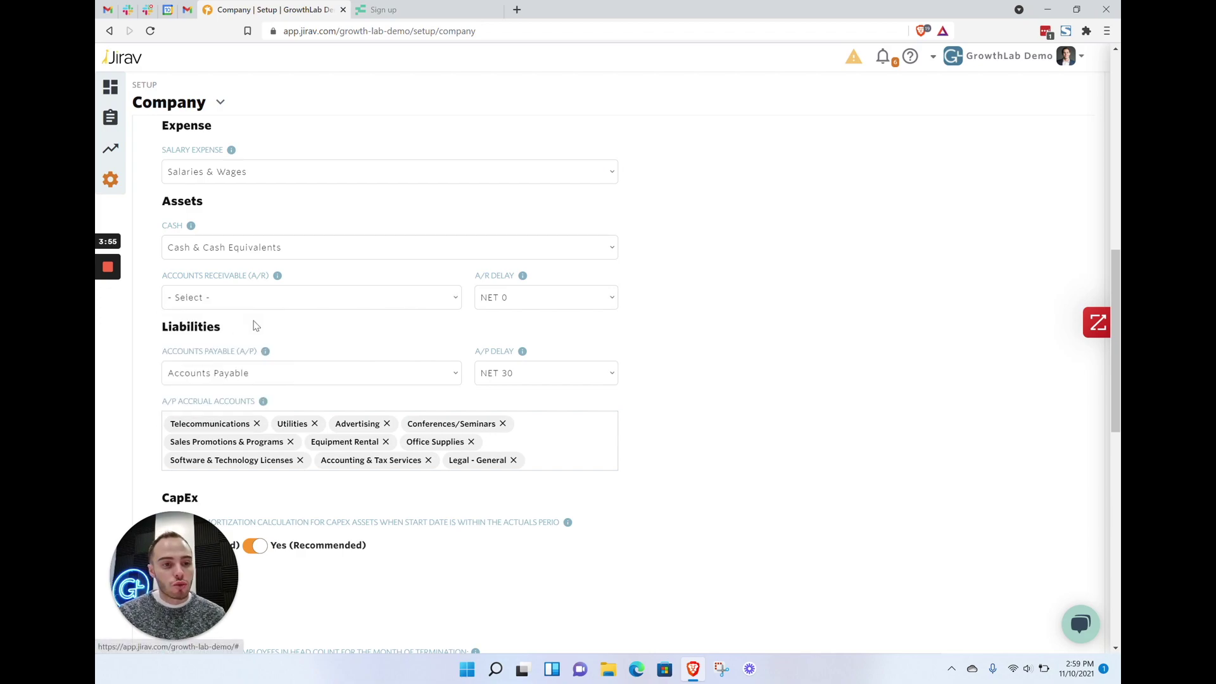
{"action": "left_click", "coordinate": [266, 305]}
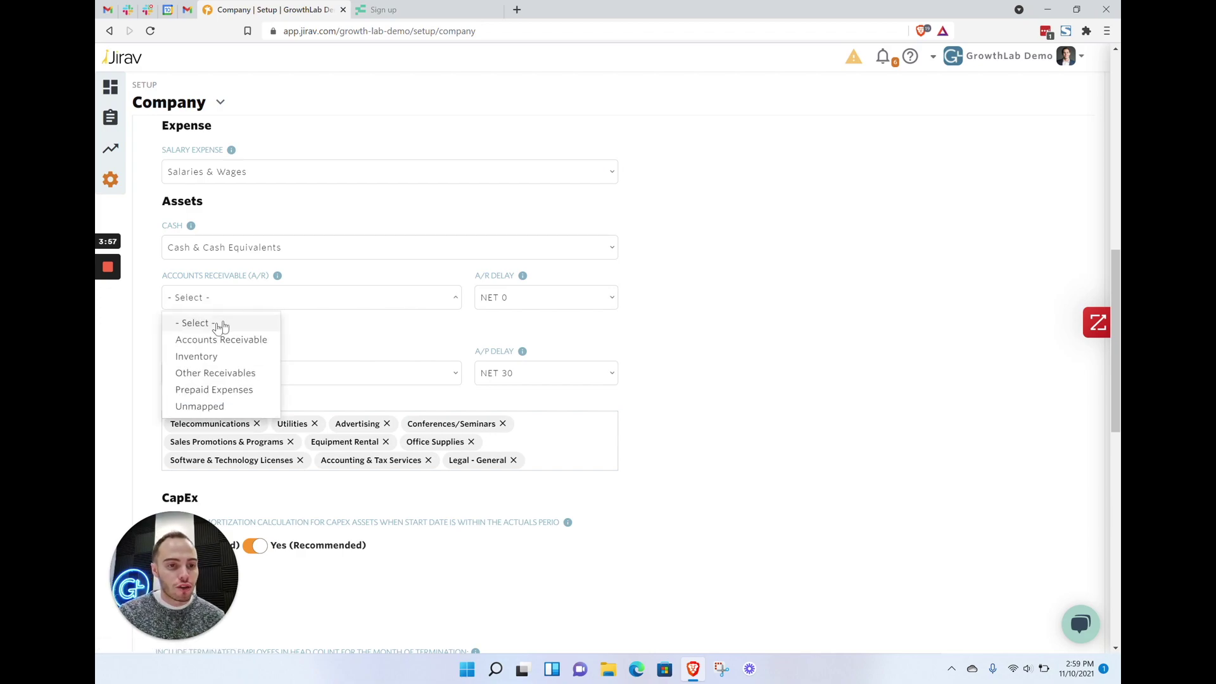
{"action": "left_click", "coordinate": [218, 322]}
{"action": "left_click", "coordinate": [263, 379]}
{"action": "left_click", "coordinate": [208, 400]}
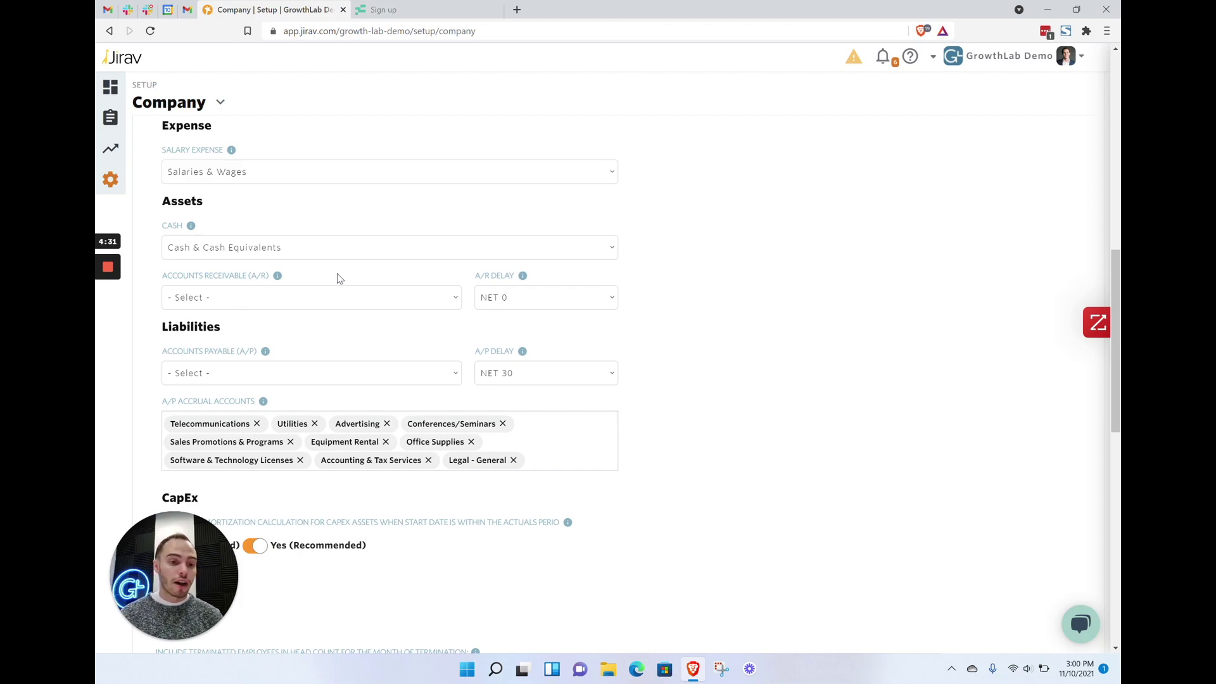
Leave Accounts Receivable unmapped and keep its delay at NET 0
{"action": "left_click", "coordinate": [364, 303]}
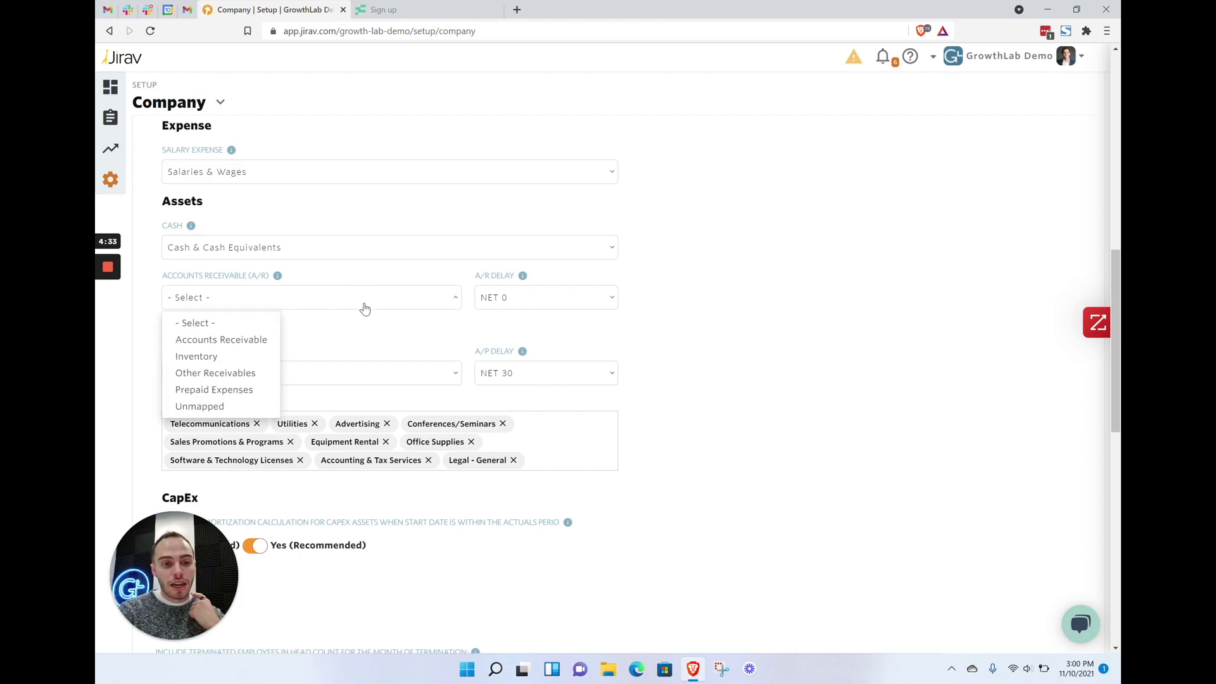
{"action": "left_click", "coordinate": [606, 299]}
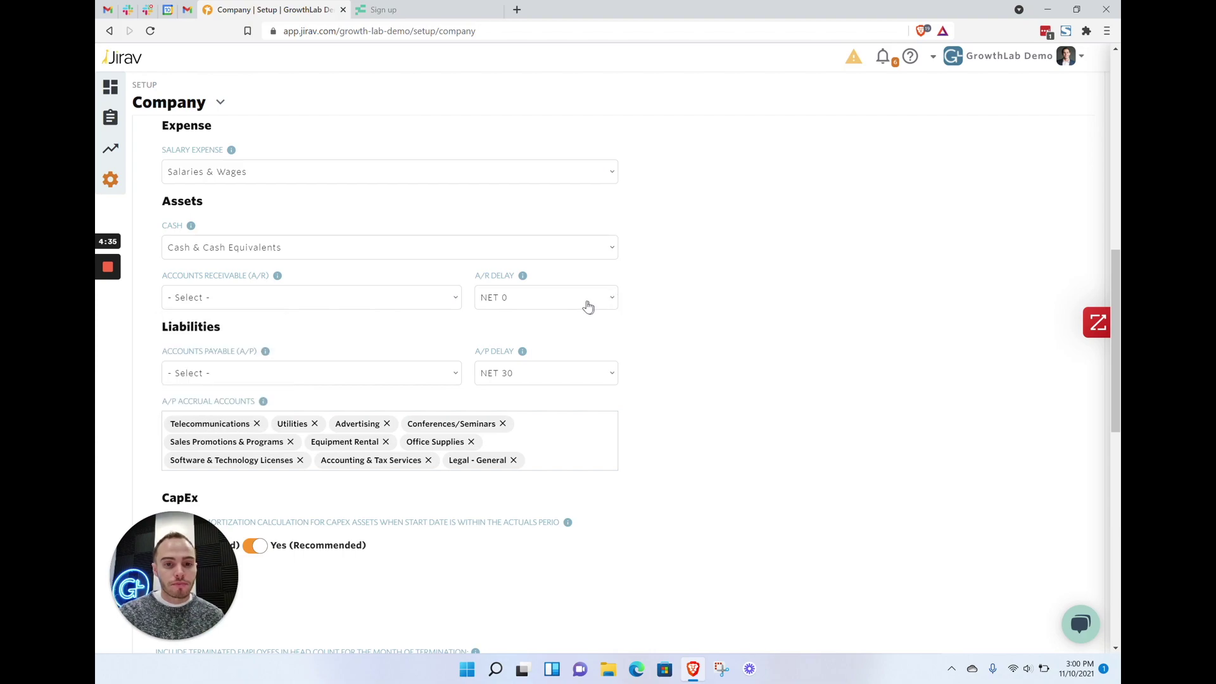
{"action": "left_click", "coordinate": [586, 306]}
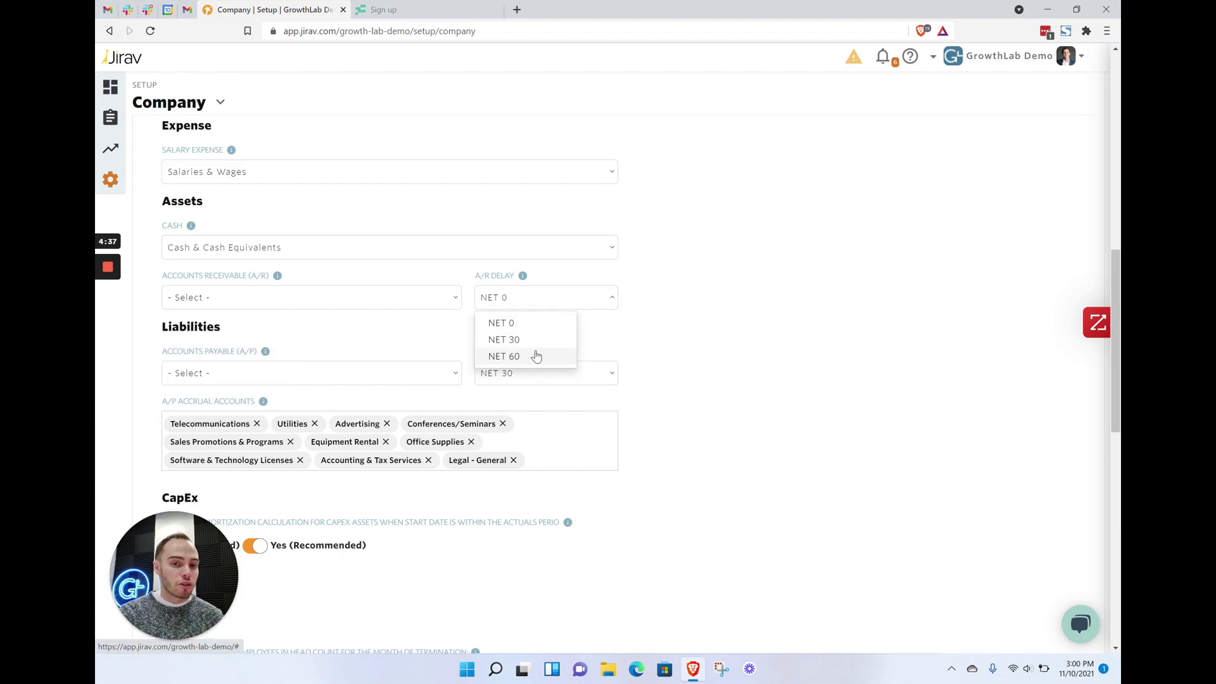
{"action": "left_click", "coordinate": [667, 348]}
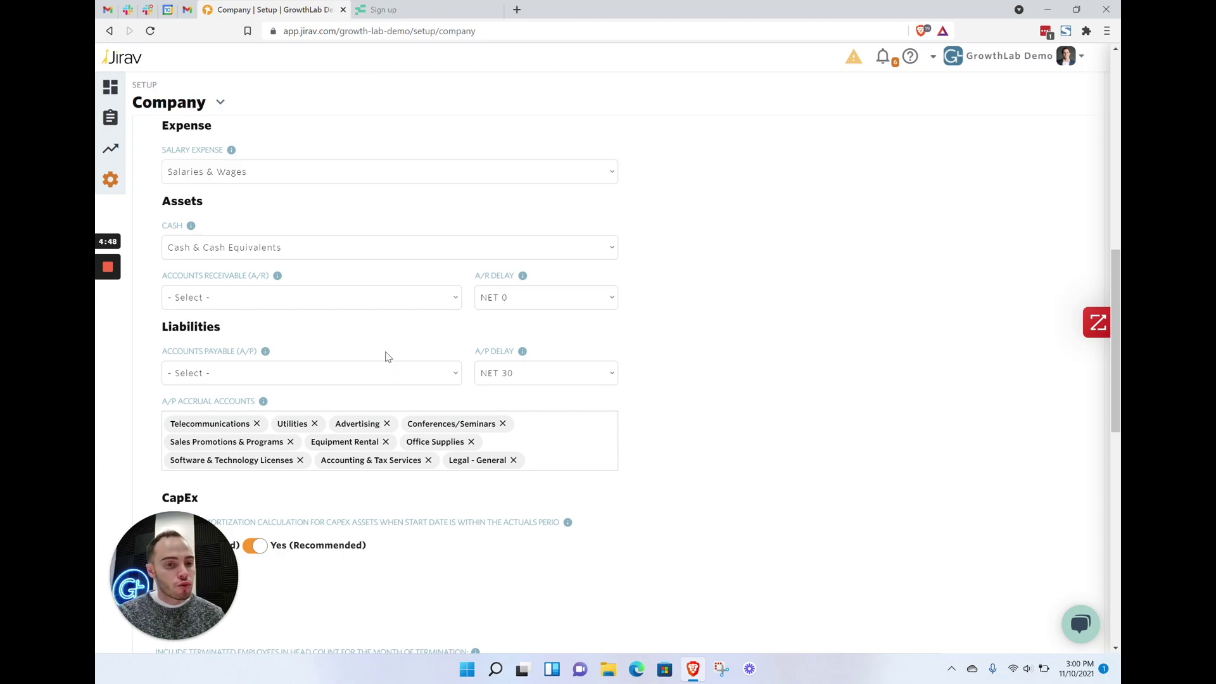
Map A/P back to Accounts Payable with a NET 30 delay, then return to Accounting
{"action": "left_click", "coordinate": [382, 373]}
{"action": "left_click", "coordinate": [255, 418]}
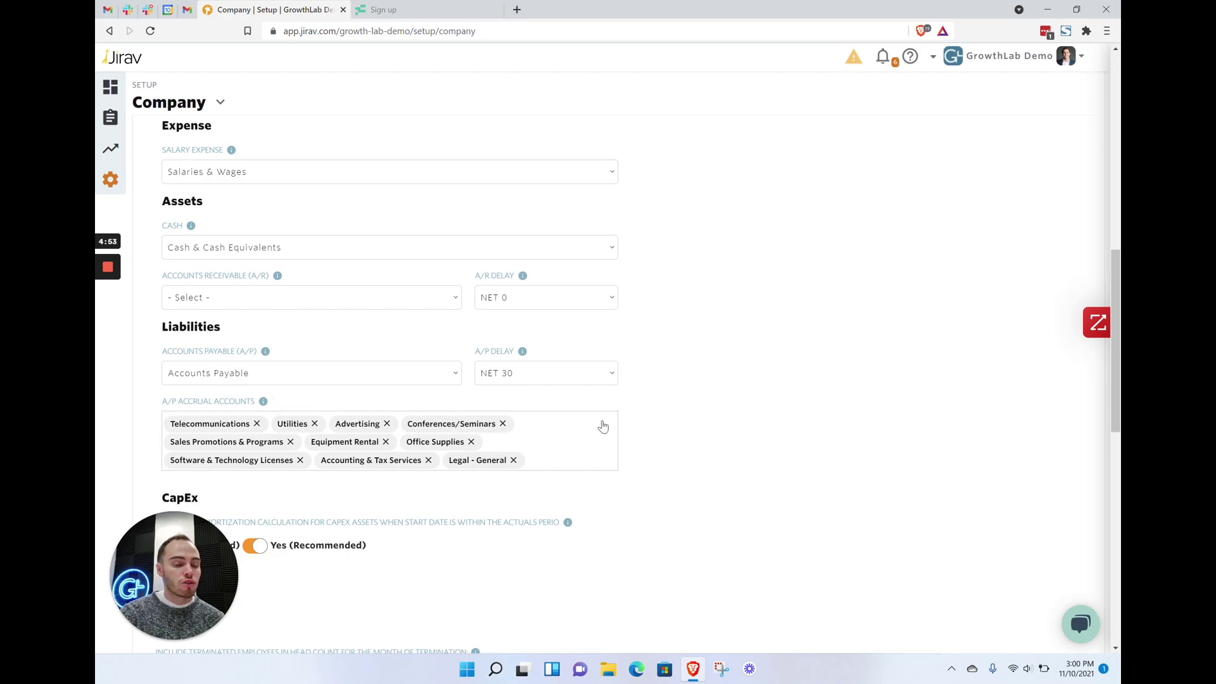
{"action": "left_click", "coordinate": [574, 376]}
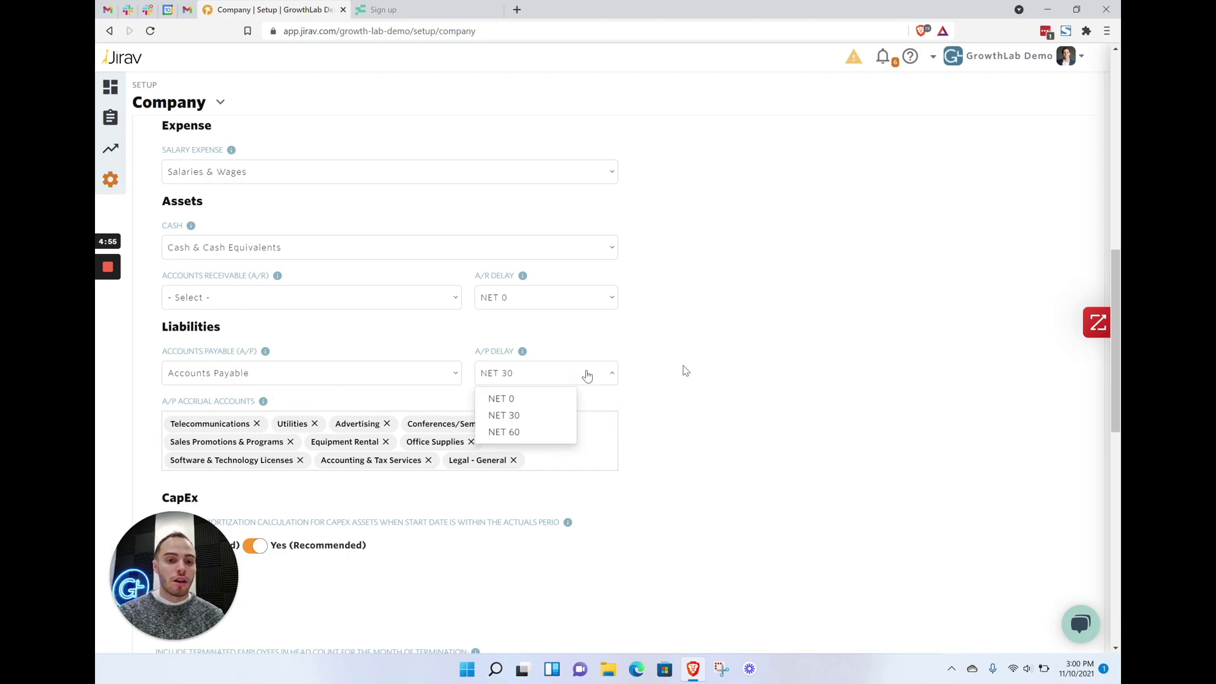
{"action": "left_click", "coordinate": [688, 372]}
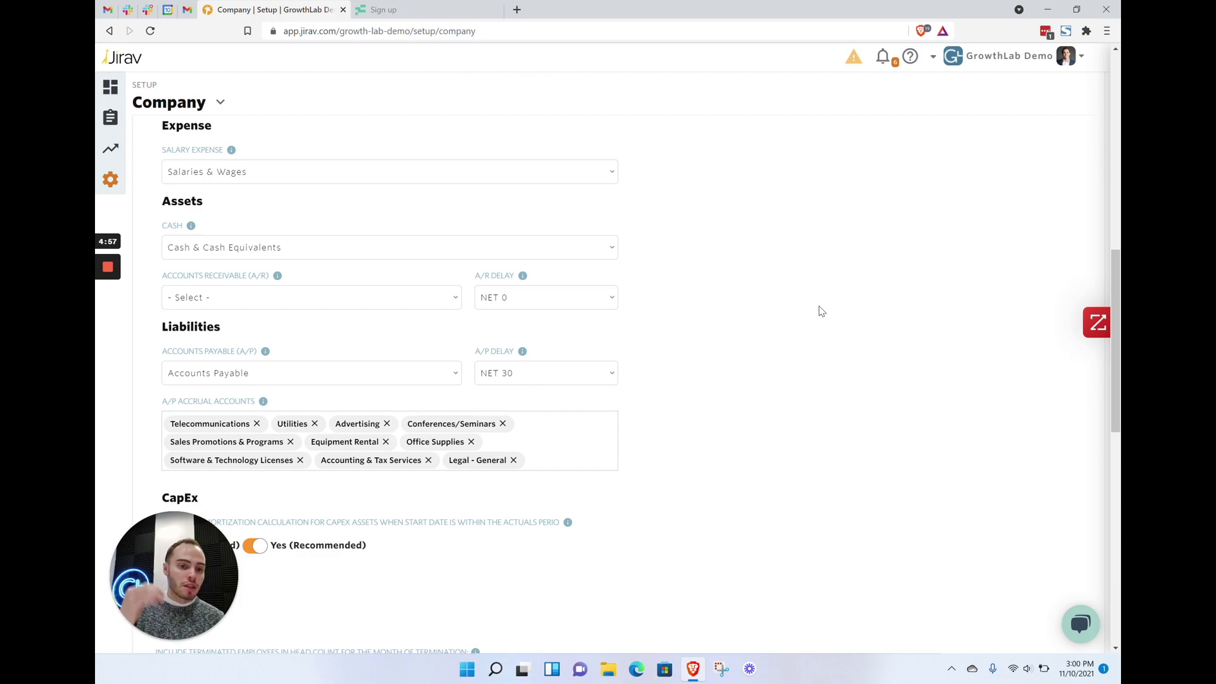
{"action": "left_click", "coordinate": [272, 379]}
{"action": "left_click", "coordinate": [559, 383]}
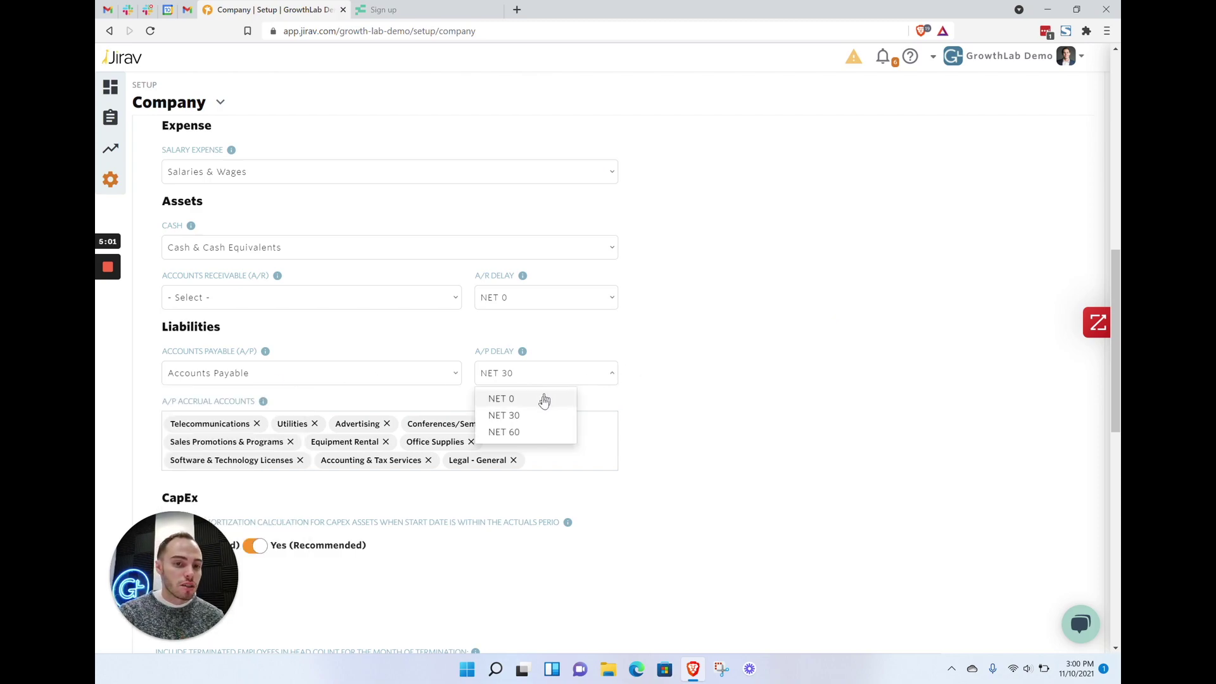
{"action": "left_click", "coordinate": [531, 419]}
{"action": "scroll", "coordinate": [701, 402], "scroll_direction": "down", "scroll_amount": 1}
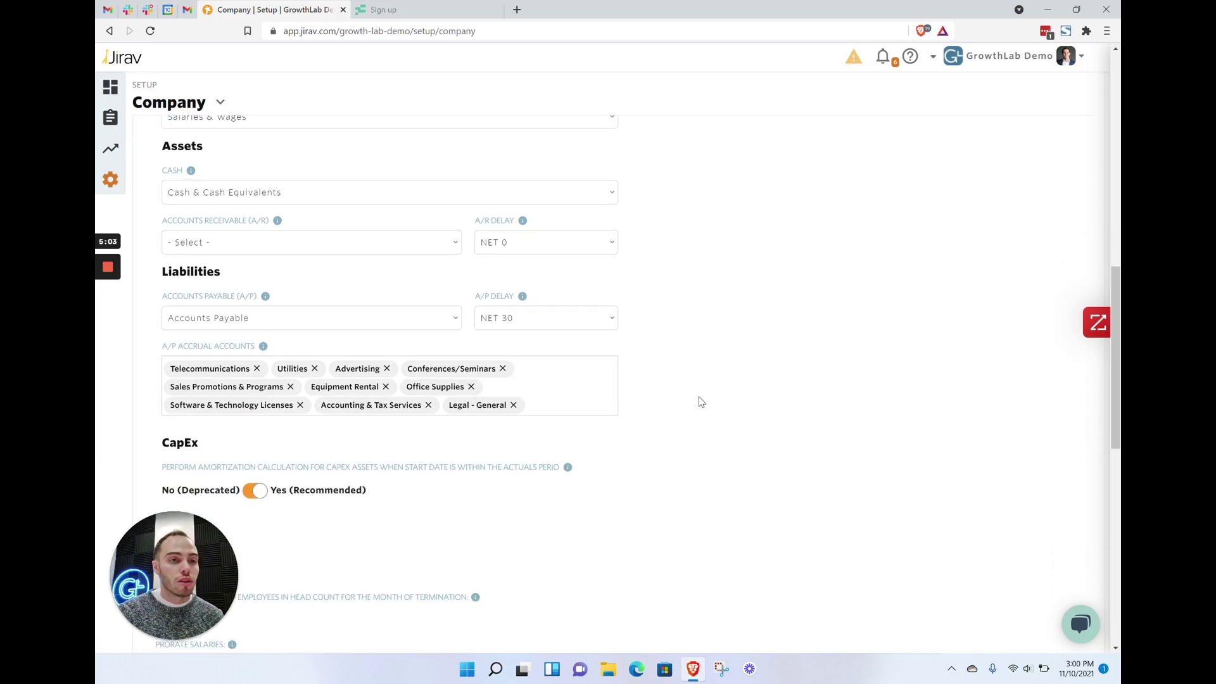
{"action": "scroll", "coordinate": [701, 402], "scroll_direction": "down", "scroll_amount": 3}
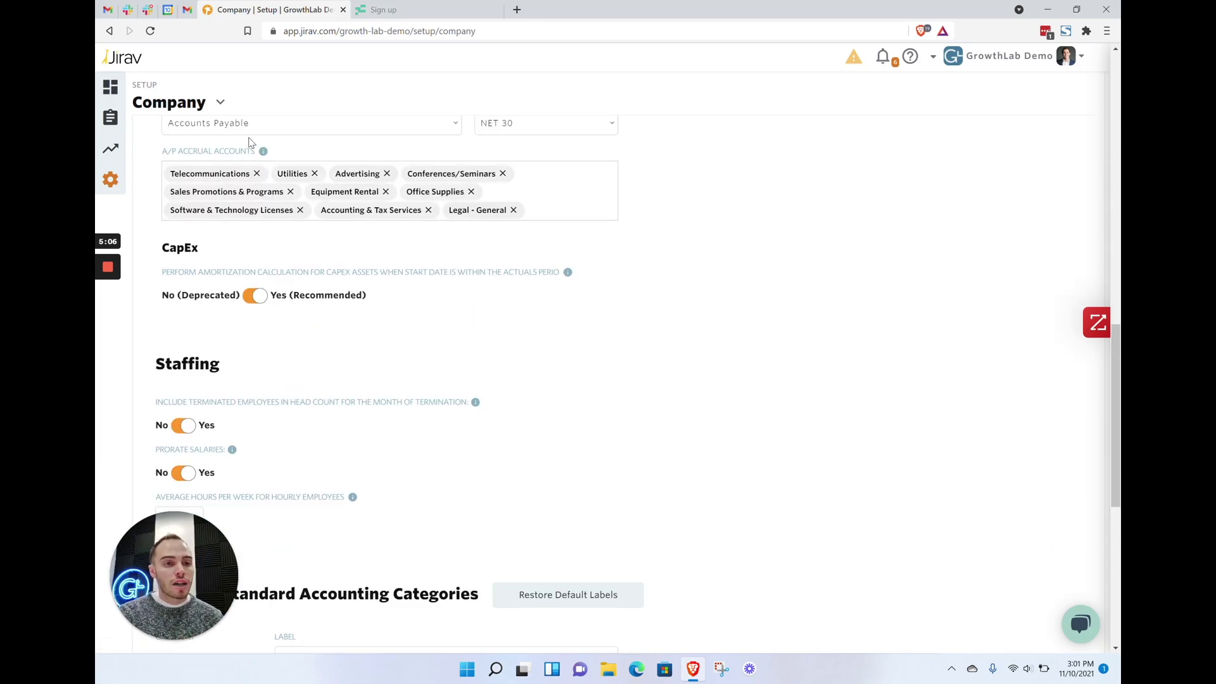
{"action": "scroll", "coordinate": [806, 255], "scroll_direction": "up", "scroll_amount": 3}
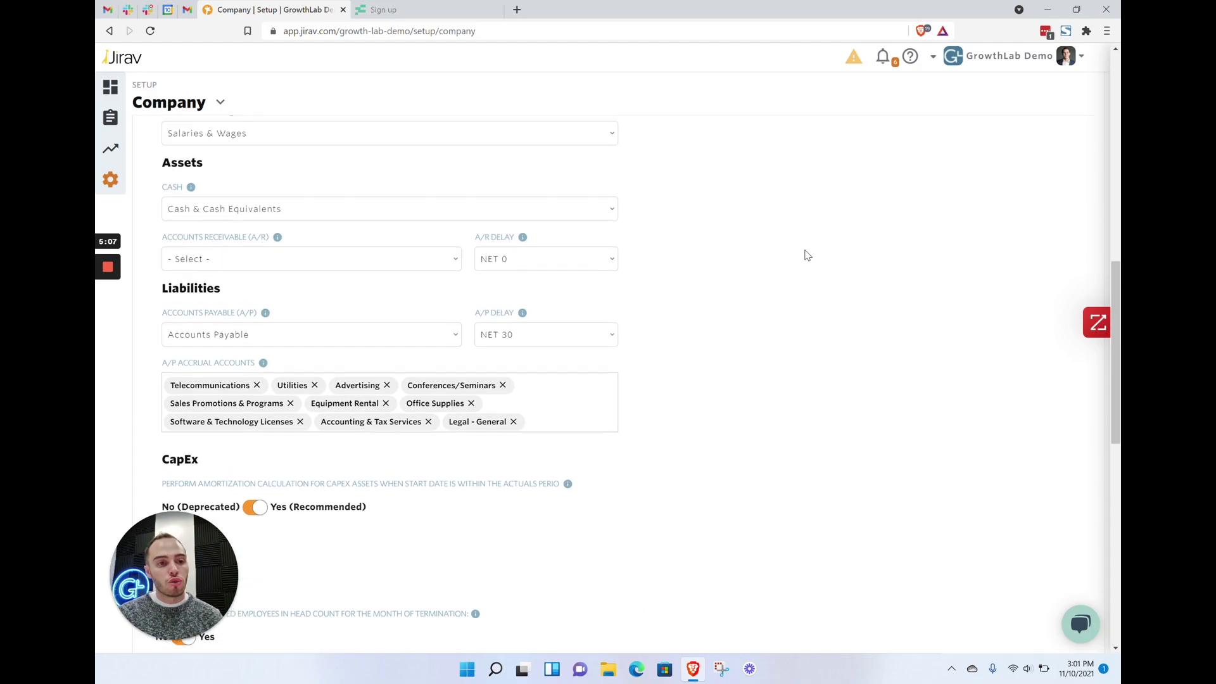
{"action": "scroll", "coordinate": [806, 256], "scroll_direction": "up", "scroll_amount": 4}
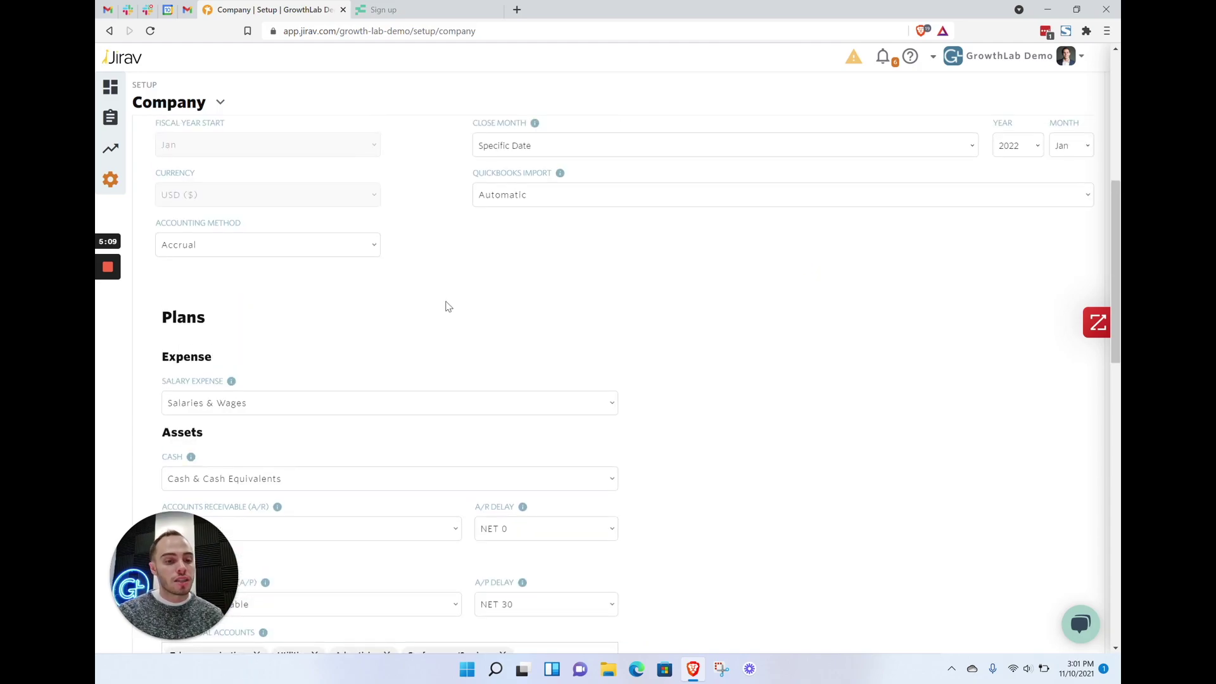
{"action": "scroll", "coordinate": [448, 306], "scroll_direction": "up", "scroll_amount": 1}
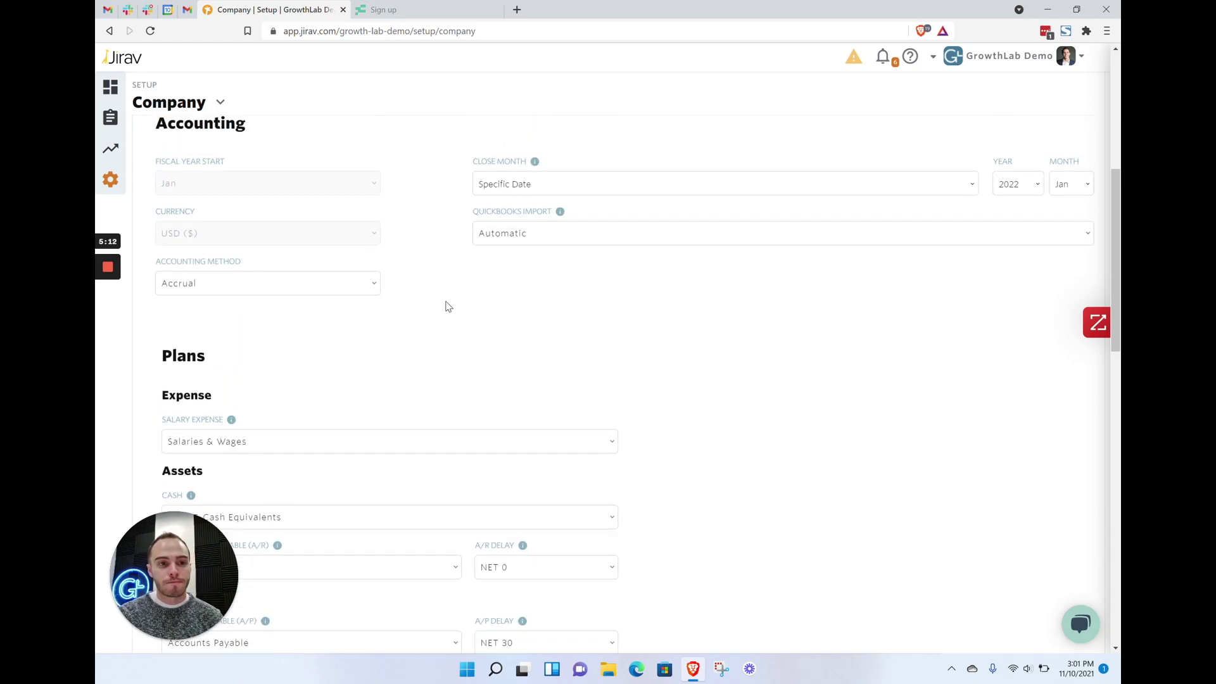
{"action": "scroll", "coordinate": [446, 306], "scroll_direction": "up", "scroll_amount": 1}
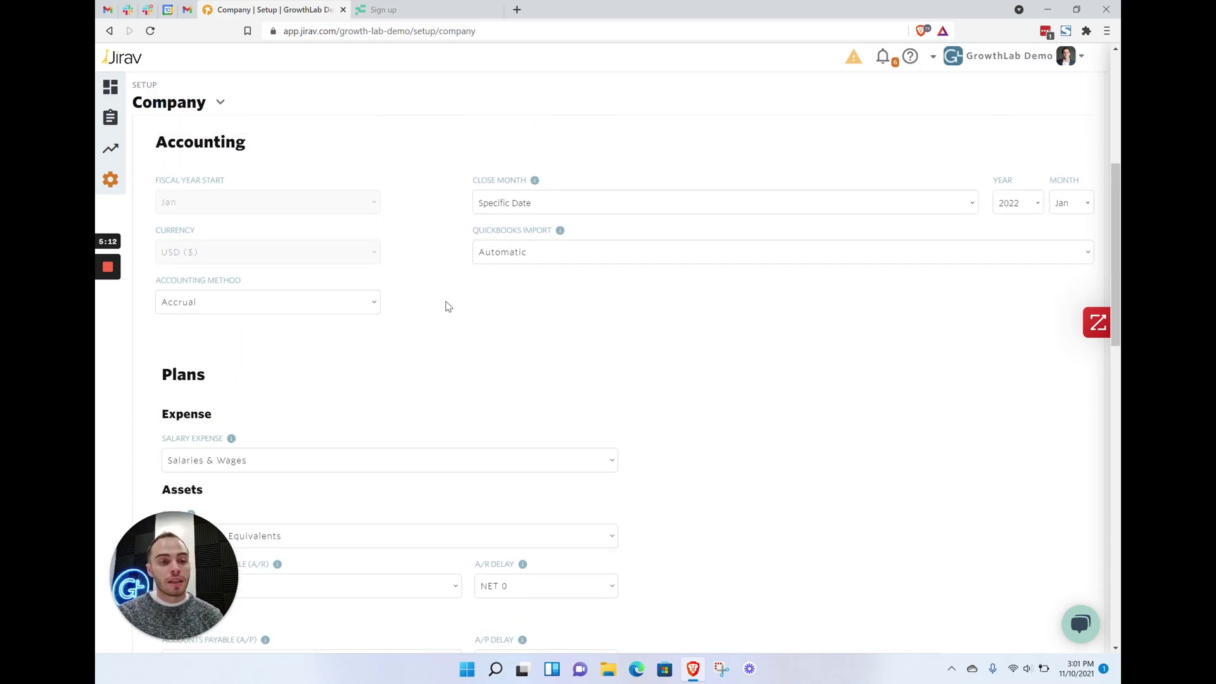
Go to the Rolling Fcst plan's Revenue page and view the Revenue by Account table
{"action": "left_click", "coordinate": [117, 155]}
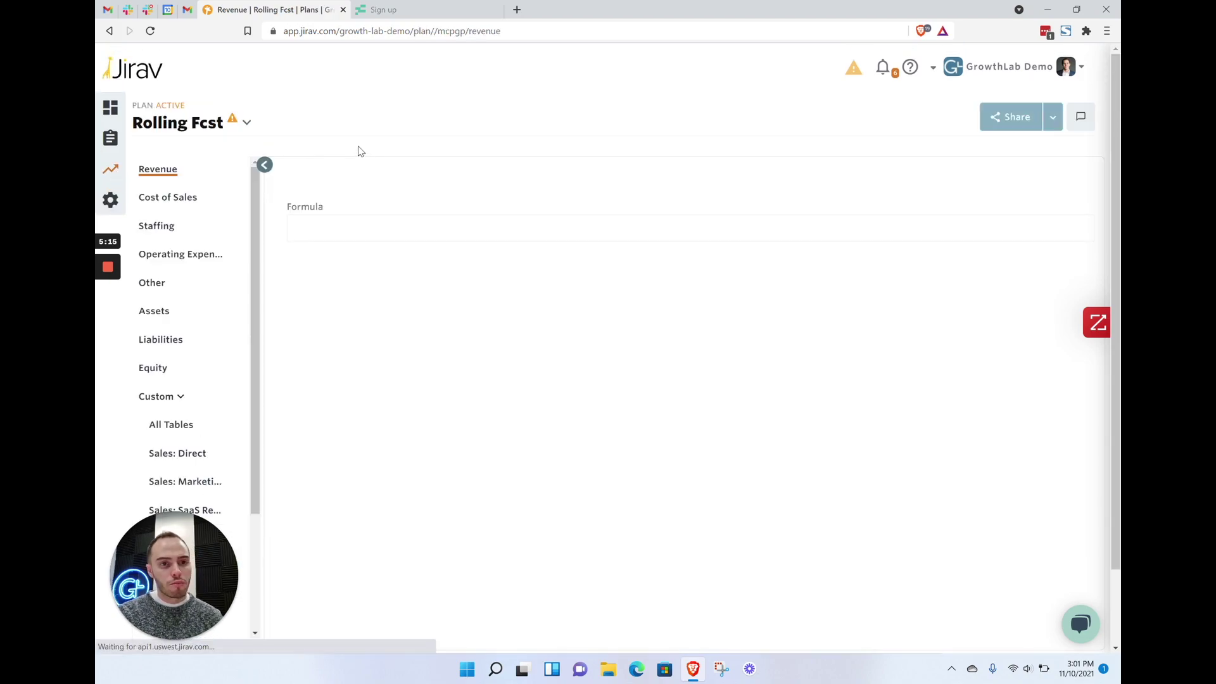
{"action": "scroll", "coordinate": [200, 252], "scroll_direction": "down", "scroll_amount": 1}
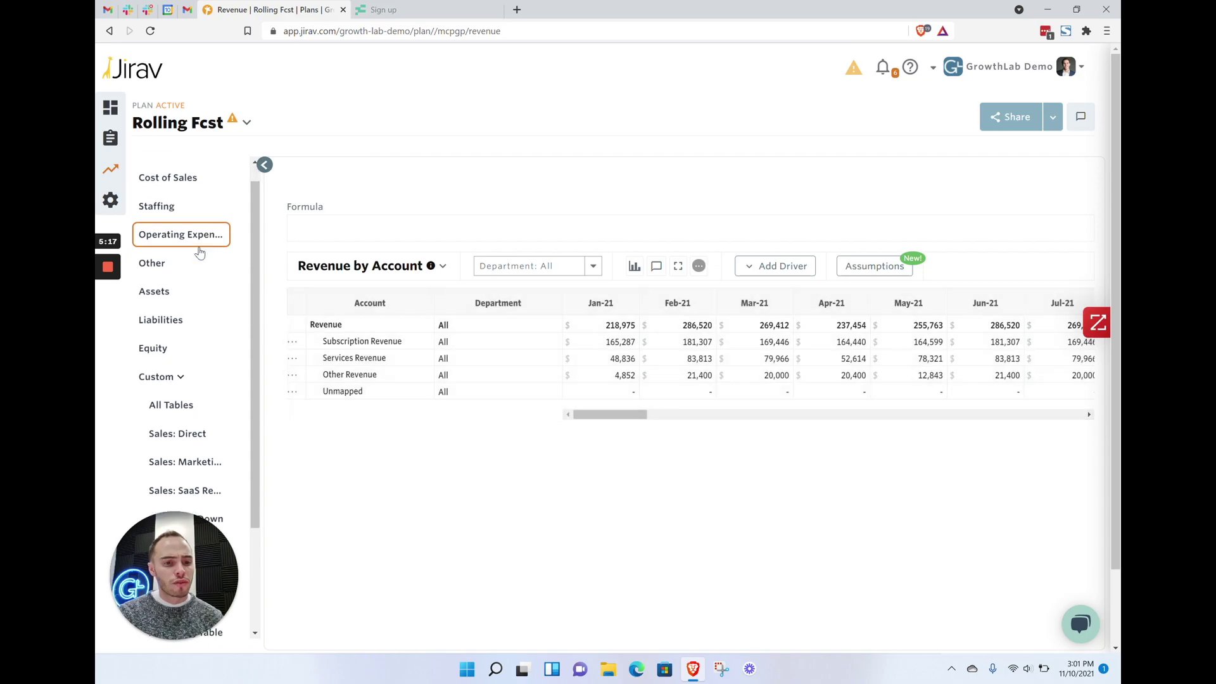
{"action": "scroll", "coordinate": [198, 251], "scroll_direction": "down", "scroll_amount": 3}
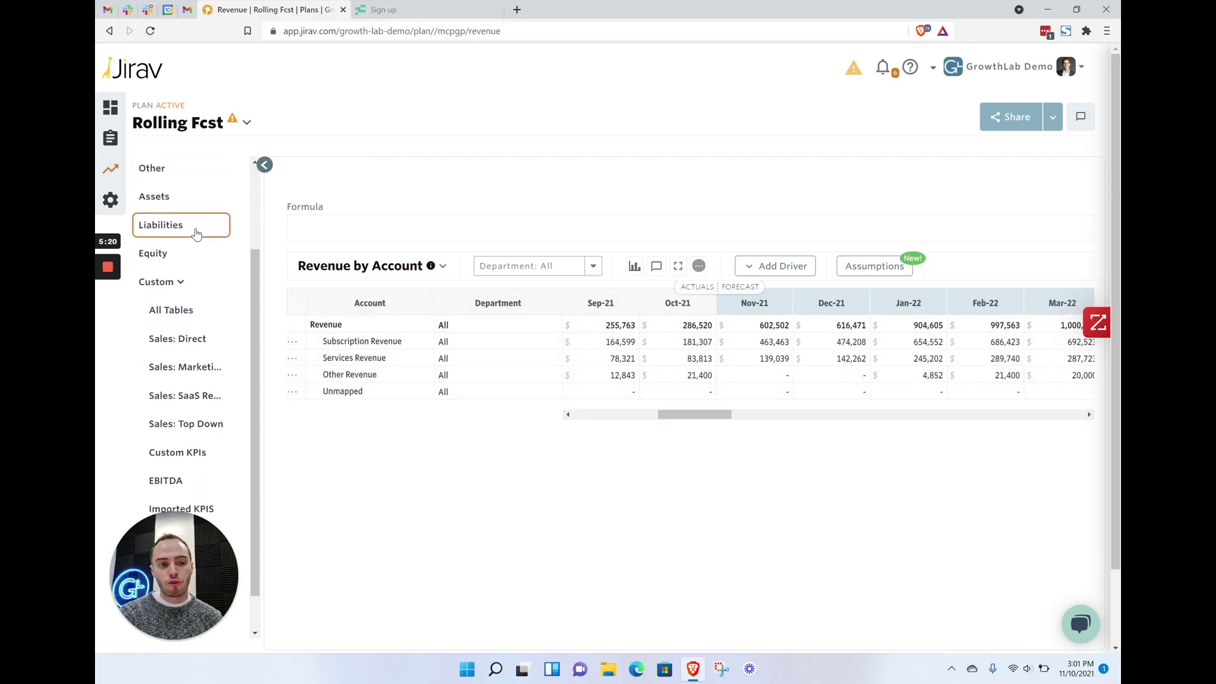
{"action": "scroll", "coordinate": [197, 235], "scroll_direction": "up", "scroll_amount": 4}
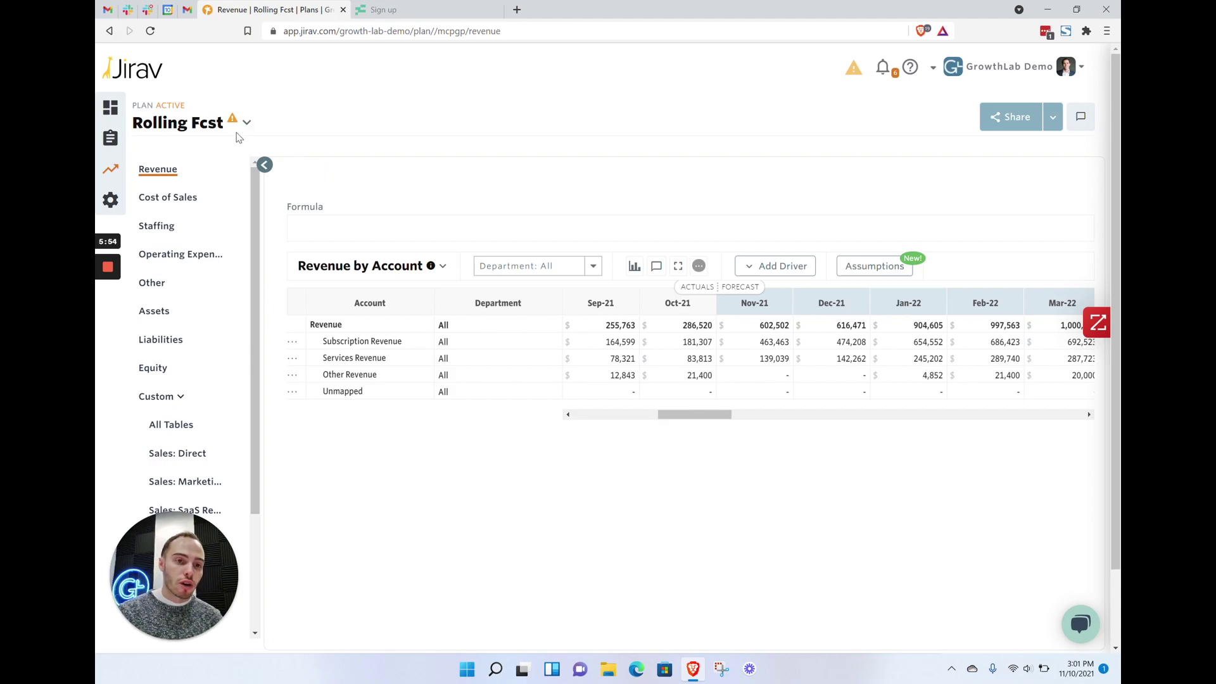
{"action": "left_click", "coordinate": [218, 129]}
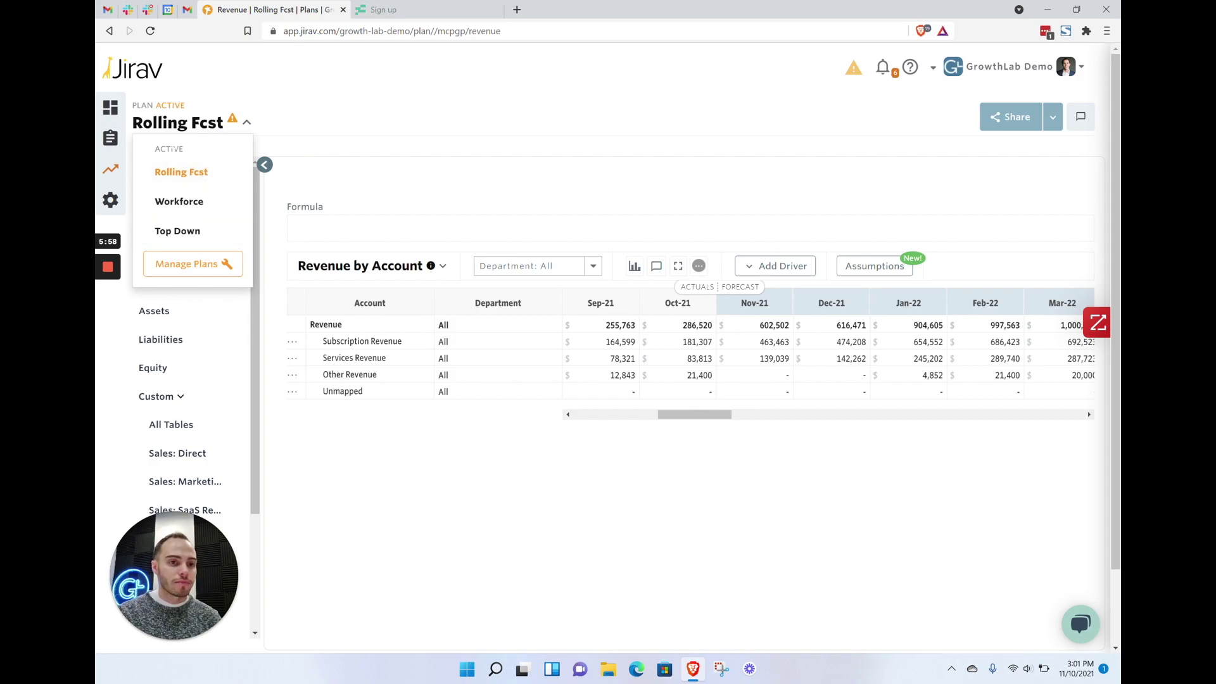
{"action": "left_click", "coordinate": [182, 166]}
{"action": "left_click", "coordinate": [294, 344]}
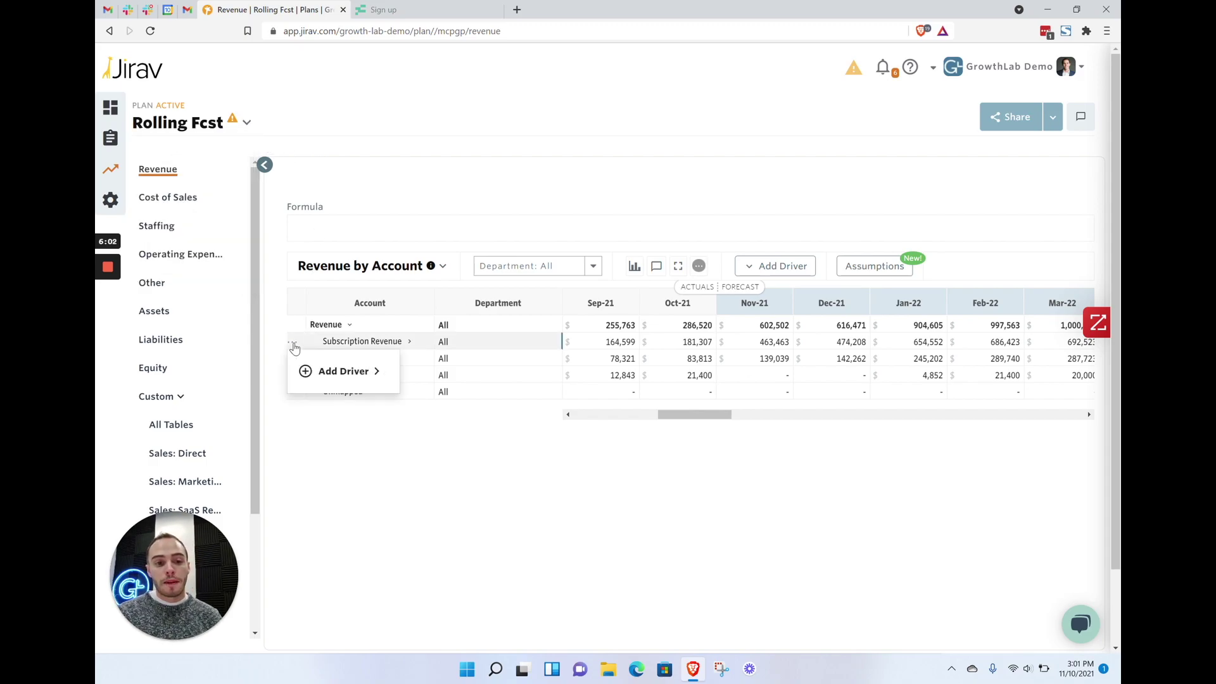
{"action": "left_click", "coordinate": [353, 380]}
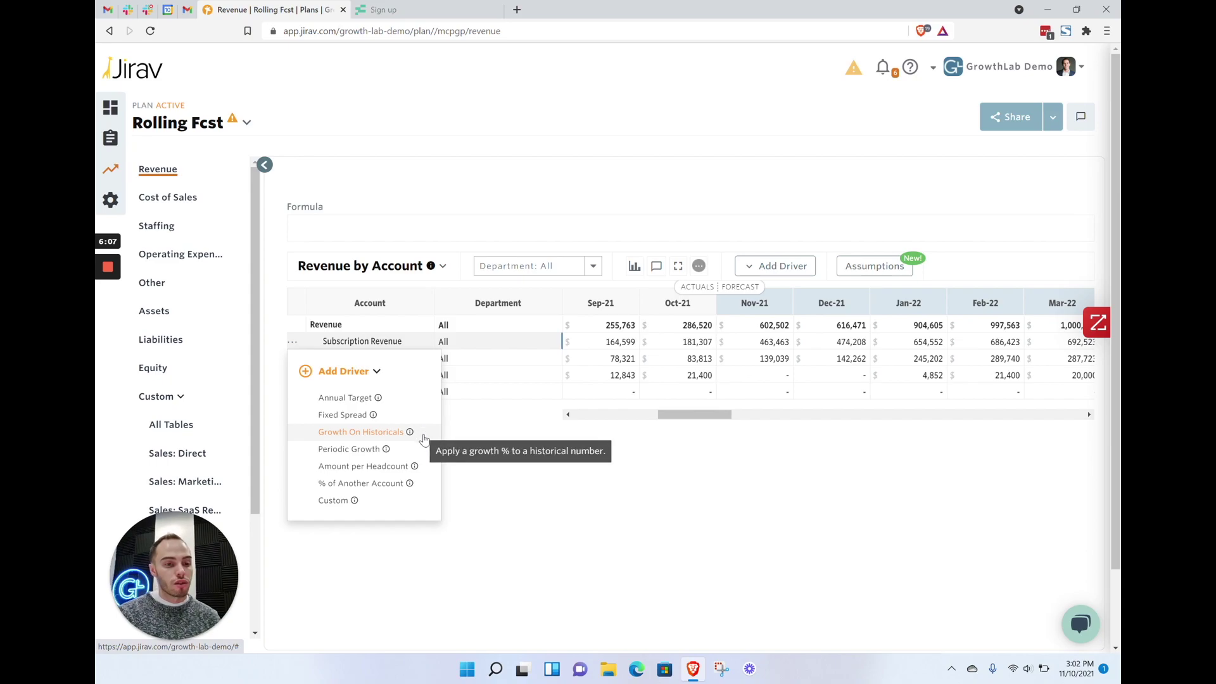
{"action": "mouse_move", "coordinate": [428, 473]}
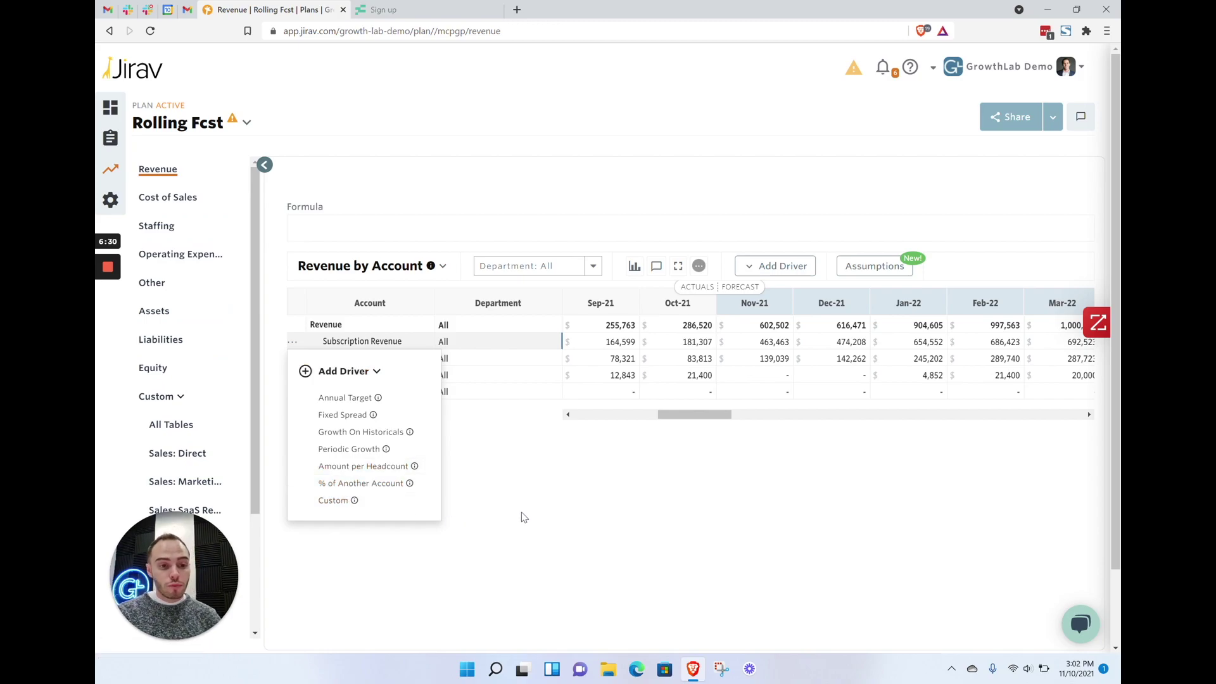
{"action": "scroll", "coordinate": [190, 399], "scroll_direction": "down", "scroll_amount": 3}
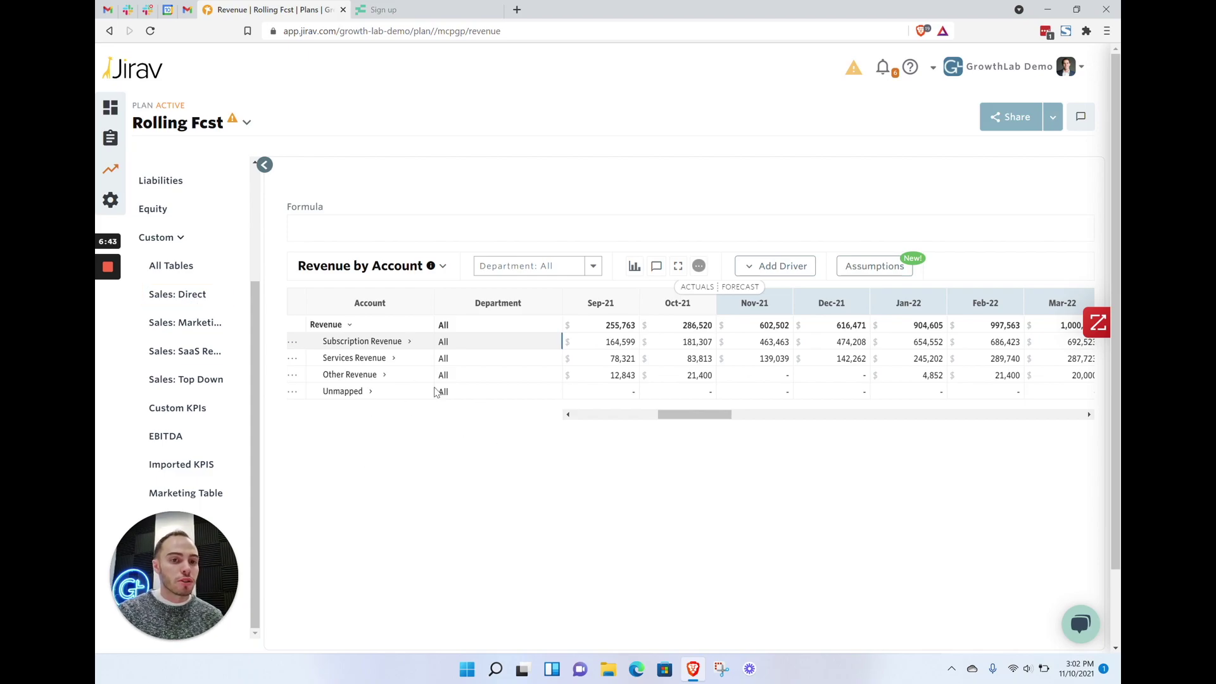
Add a Custom driver to Subscription Revenue for the Unassigned department
{"action": "left_click", "coordinate": [293, 343]}
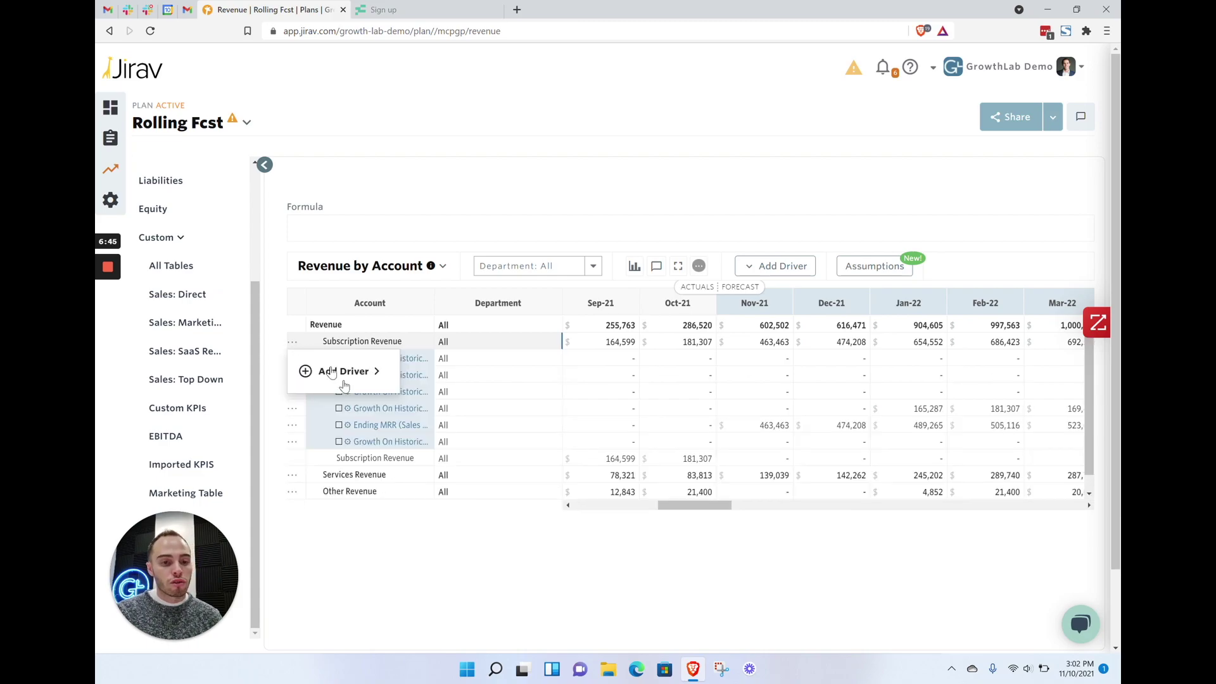
{"action": "left_click", "coordinate": [349, 372]}
{"action": "left_click", "coordinate": [461, 492]}
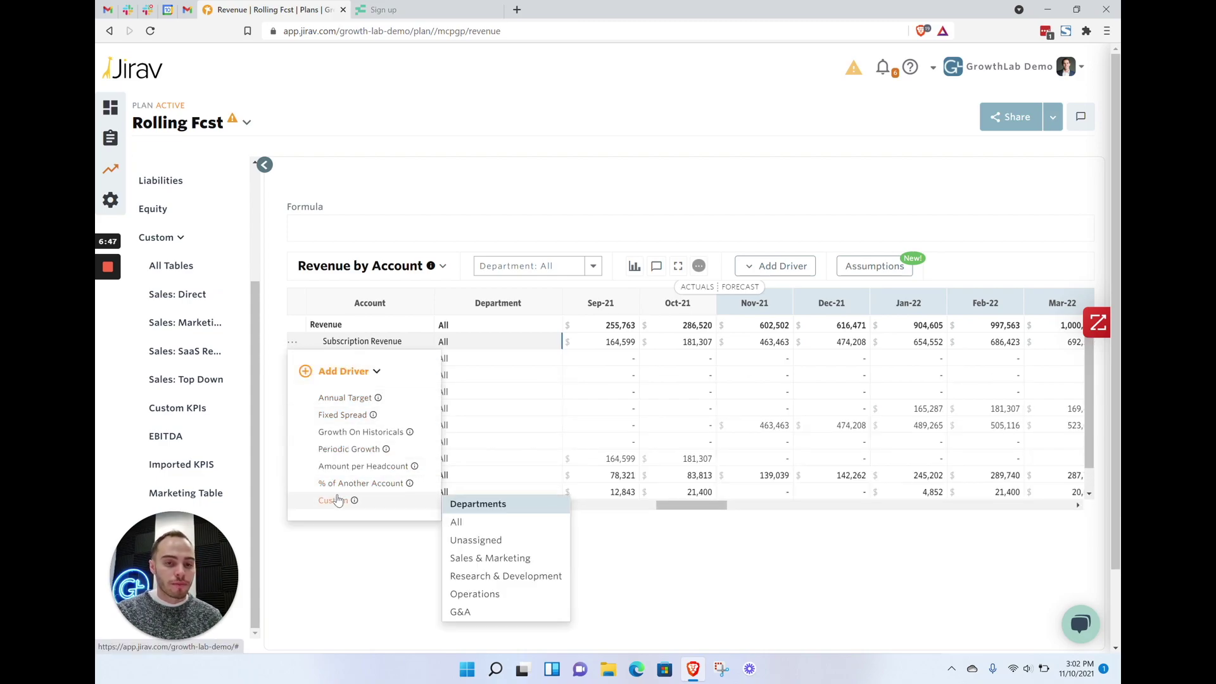
{"action": "left_click", "coordinate": [503, 539]}
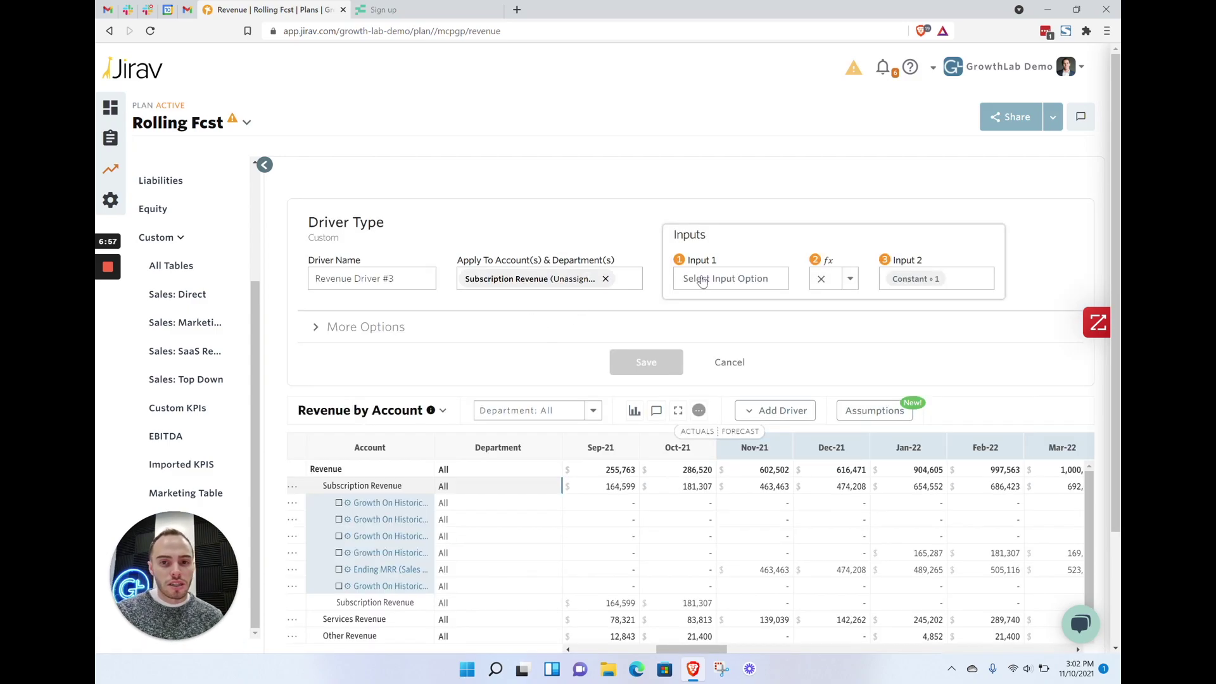
Set the driver's Input 1 category to Custom Tables
{"action": "left_click", "coordinate": [742, 283]}
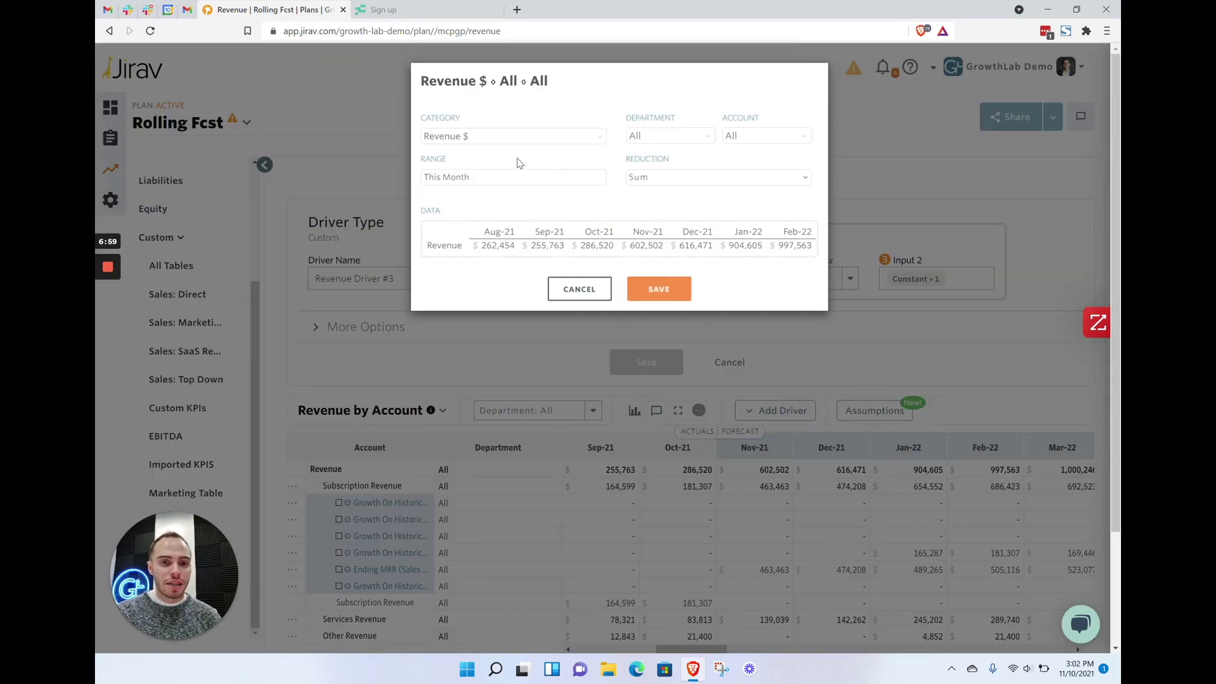
{"action": "left_click", "coordinate": [504, 144]}
{"action": "scroll", "coordinate": [500, 266], "scroll_direction": "down", "scroll_amount": 3}
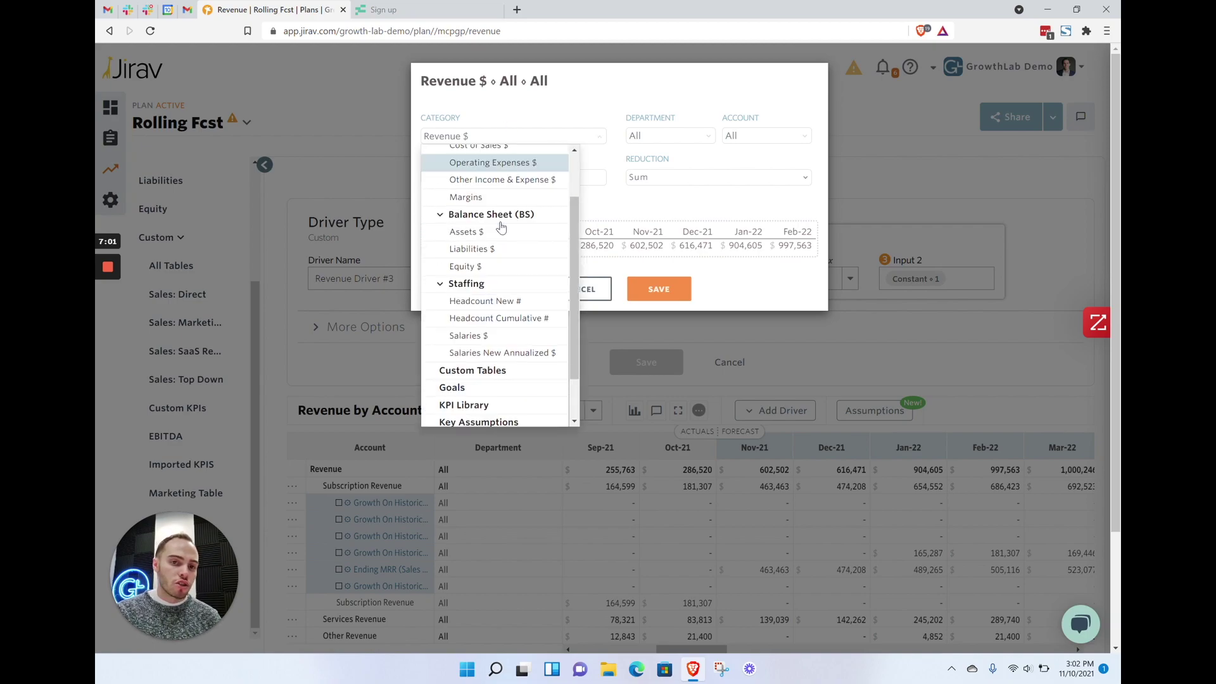
{"action": "scroll", "coordinate": [493, 285], "scroll_direction": "up", "scroll_amount": 3}
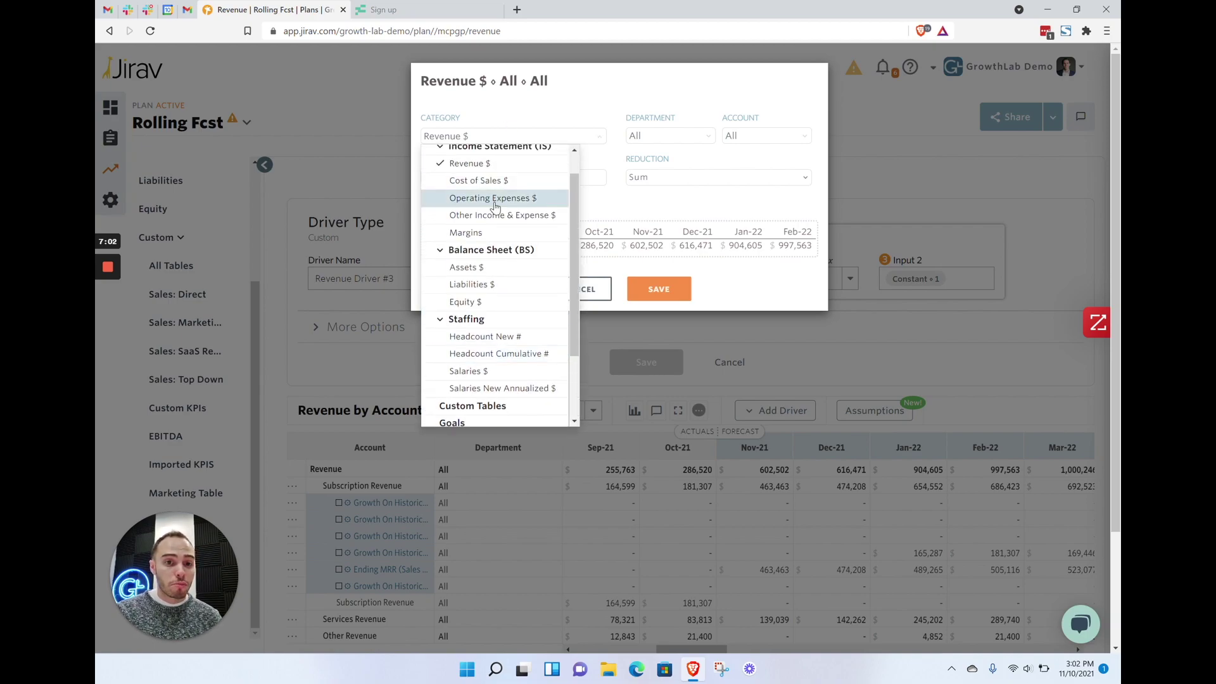
{"action": "scroll", "coordinate": [492, 242], "scroll_direction": "down", "scroll_amount": 3}
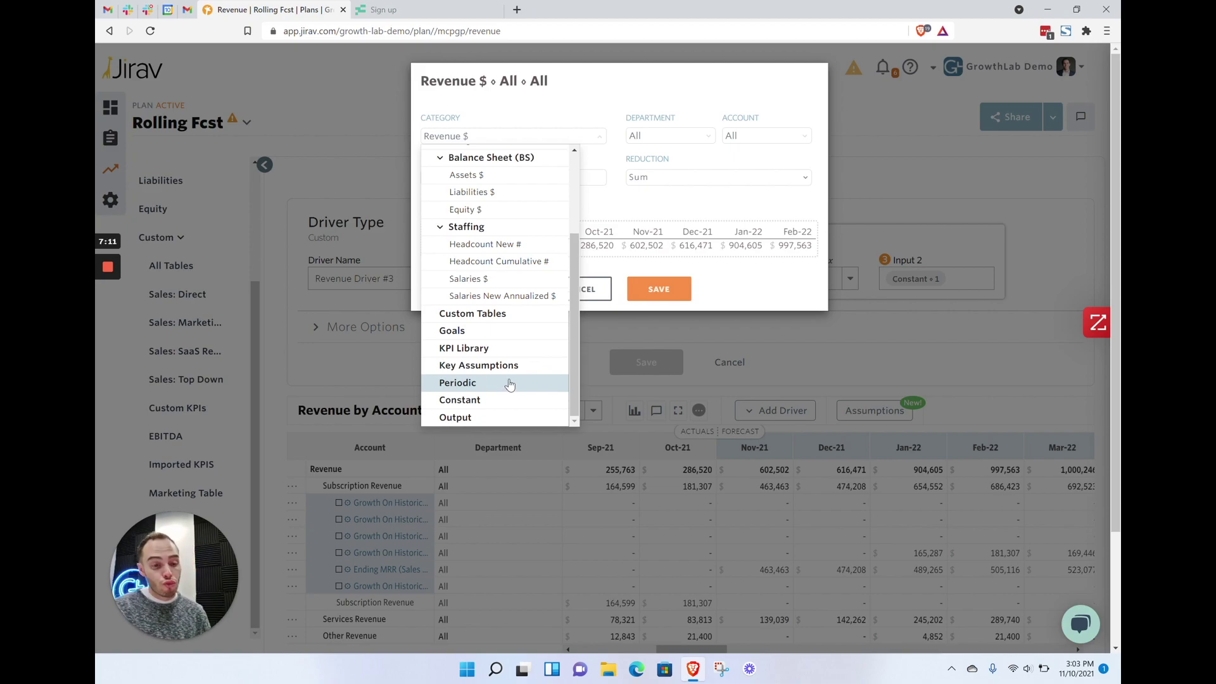
{"action": "scroll", "coordinate": [514, 295], "scroll_direction": "up", "scroll_amount": 3}
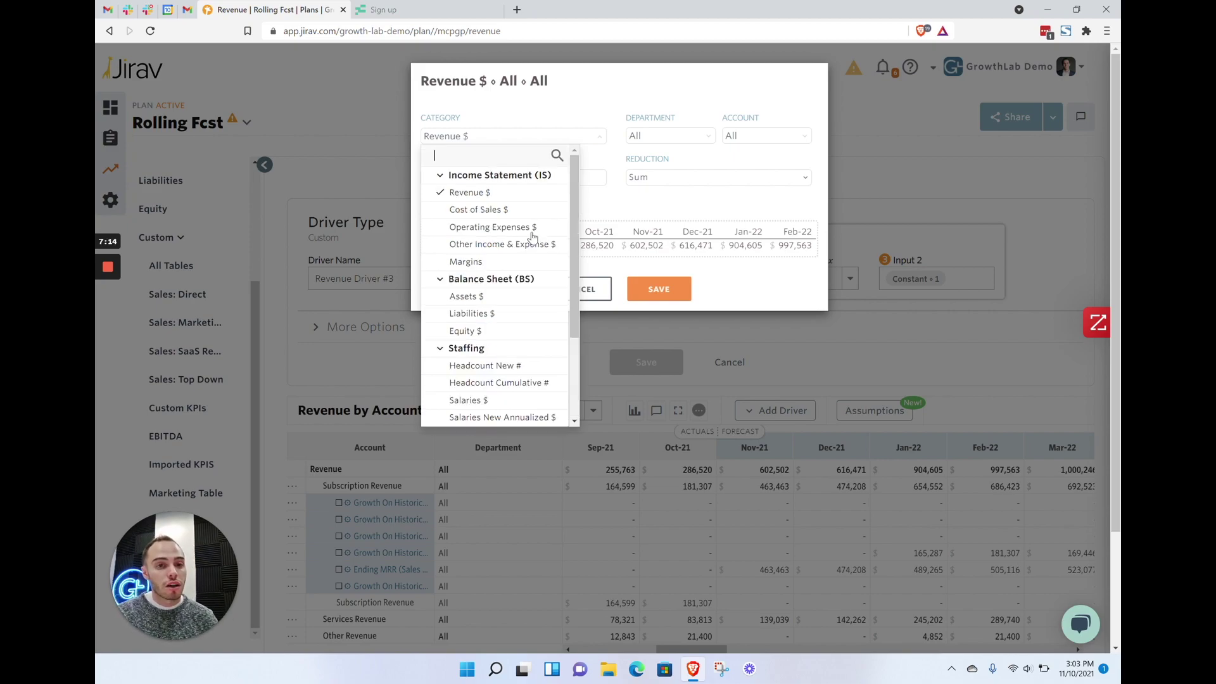
{"action": "scroll", "coordinate": [517, 291], "scroll_direction": "down", "scroll_amount": 1}
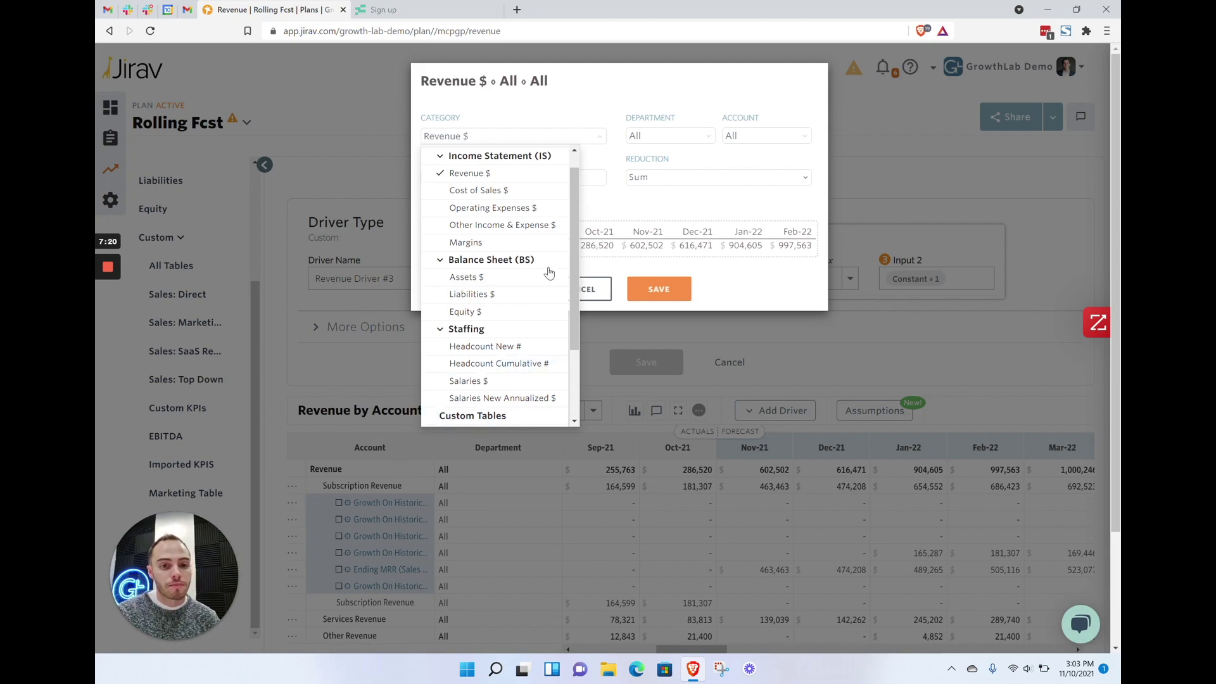
{"action": "scroll", "coordinate": [546, 263], "scroll_direction": "up", "scroll_amount": 1}
{"action": "scroll", "coordinate": [526, 292], "scroll_direction": "down", "scroll_amount": 5}
{"action": "left_click", "coordinate": [508, 315]}
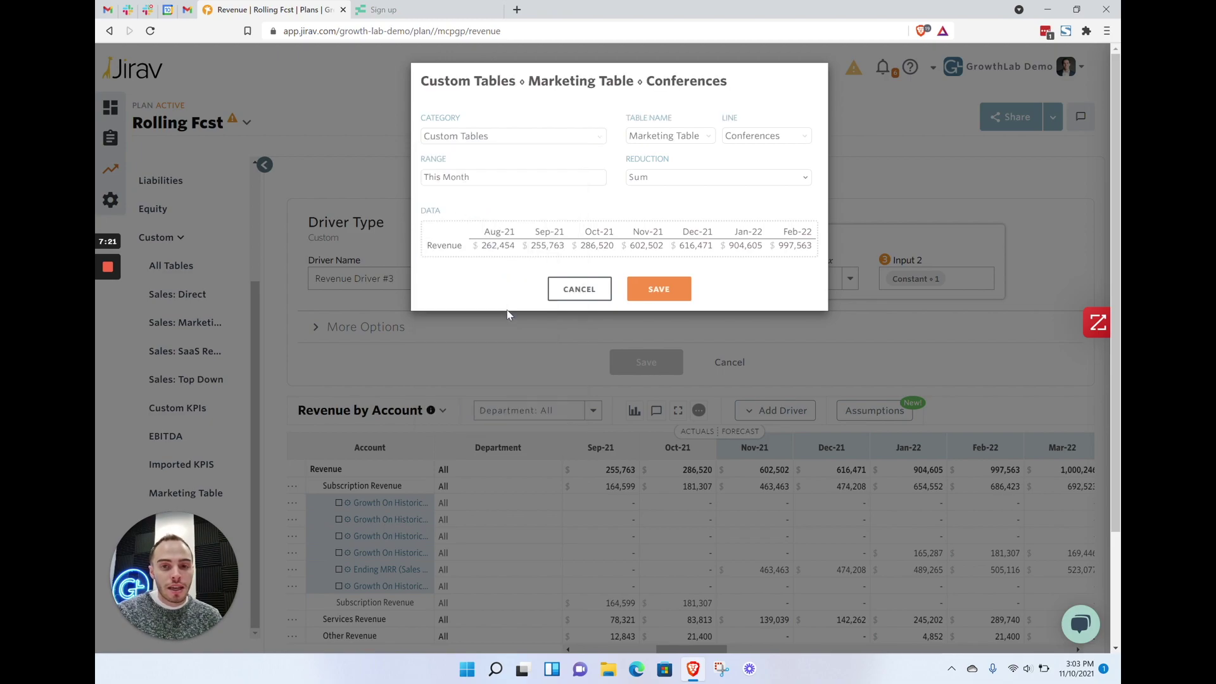
Pick the Sales: Direct table's New MRR/mo line, then cancel the input and driver draft
{"action": "left_click", "coordinate": [640, 136]}
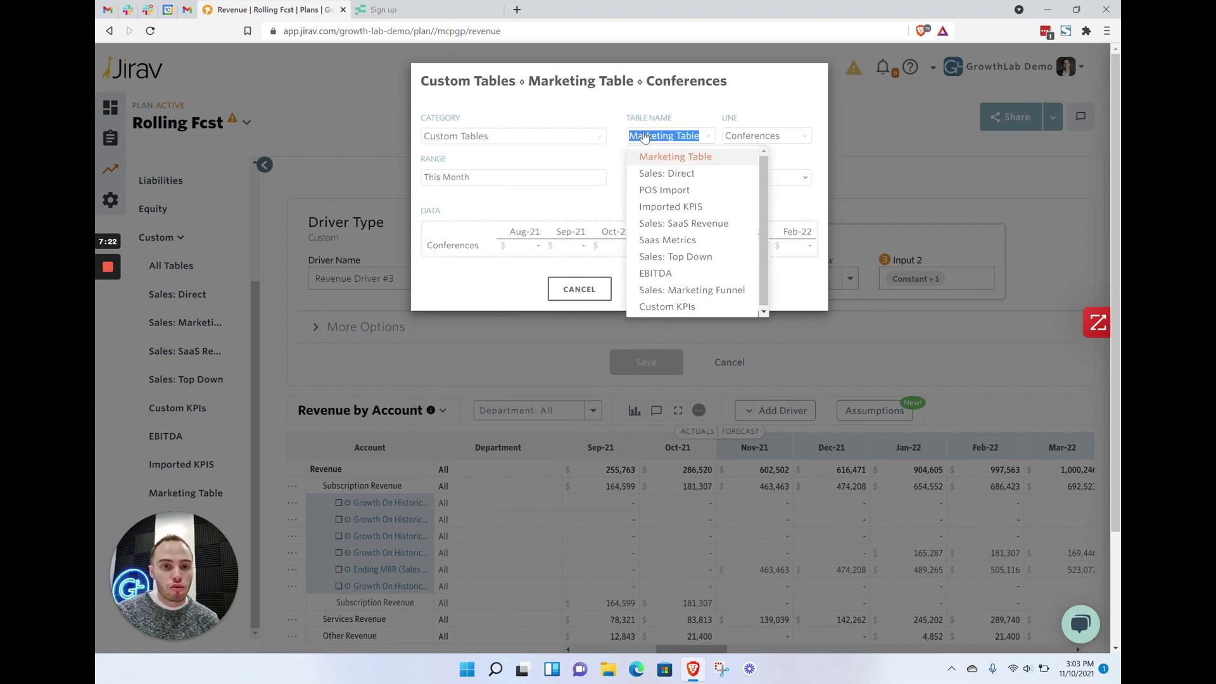
{"action": "left_click", "coordinate": [665, 174]}
{"action": "left_click", "coordinate": [738, 139]}
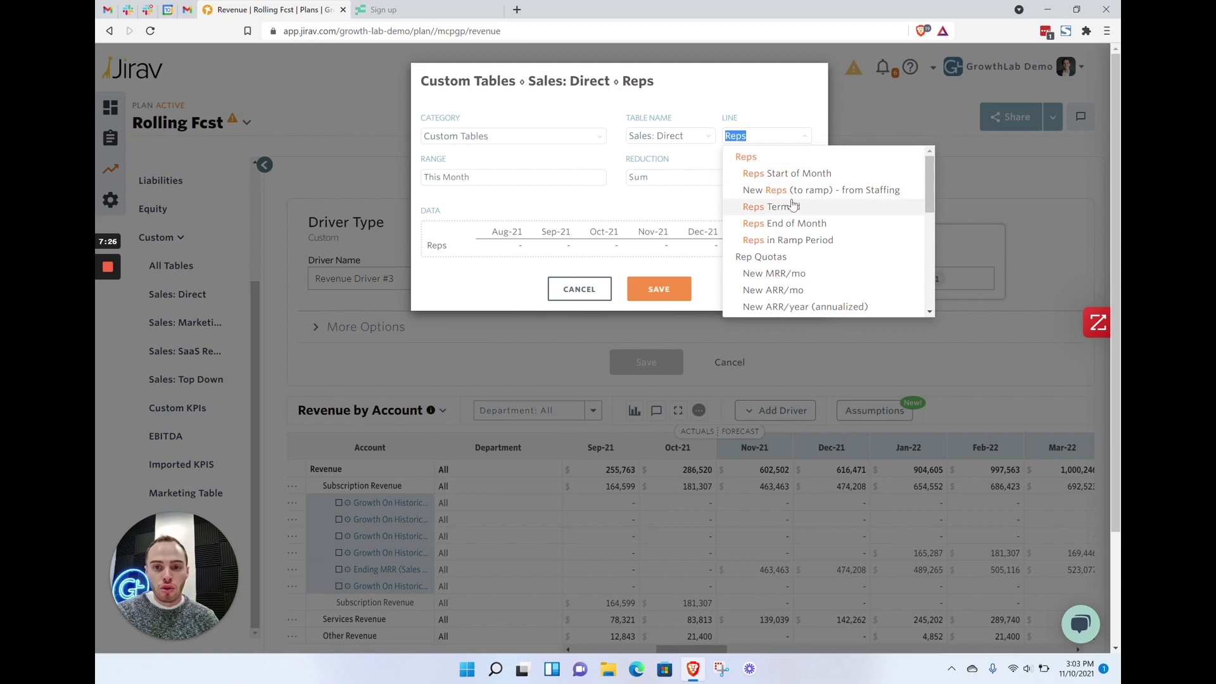
{"action": "scroll", "coordinate": [801, 215], "scroll_direction": "down", "scroll_amount": 3}
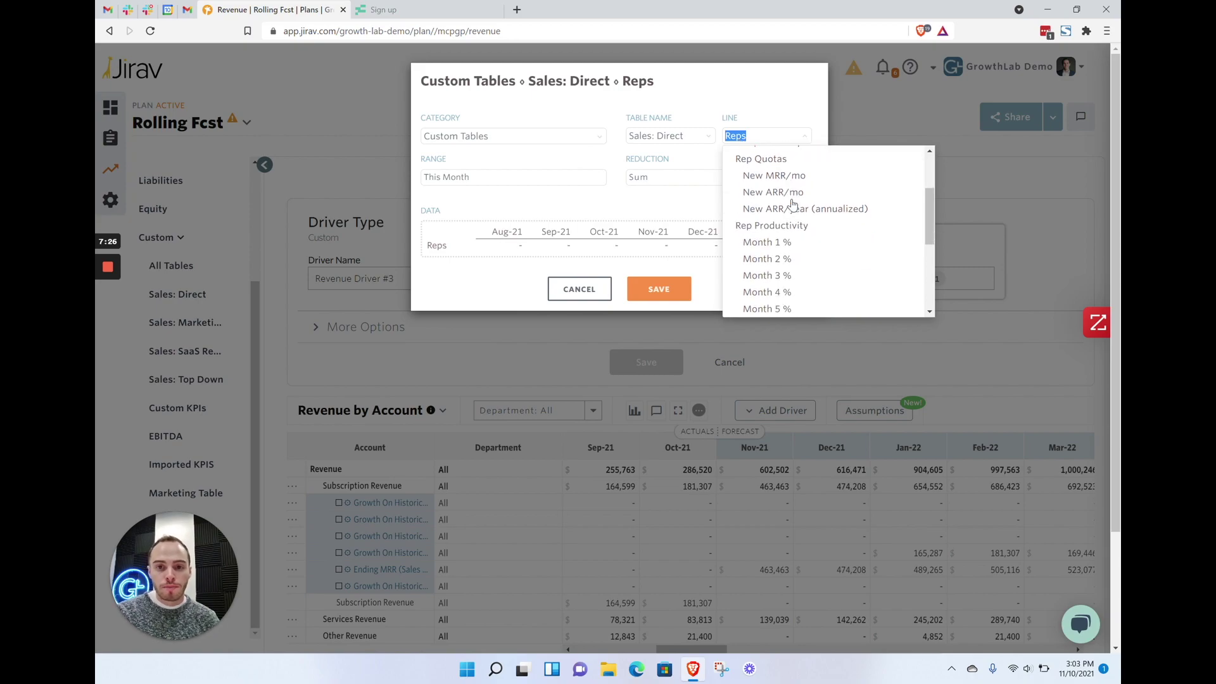
{"action": "left_click", "coordinate": [804, 168]}
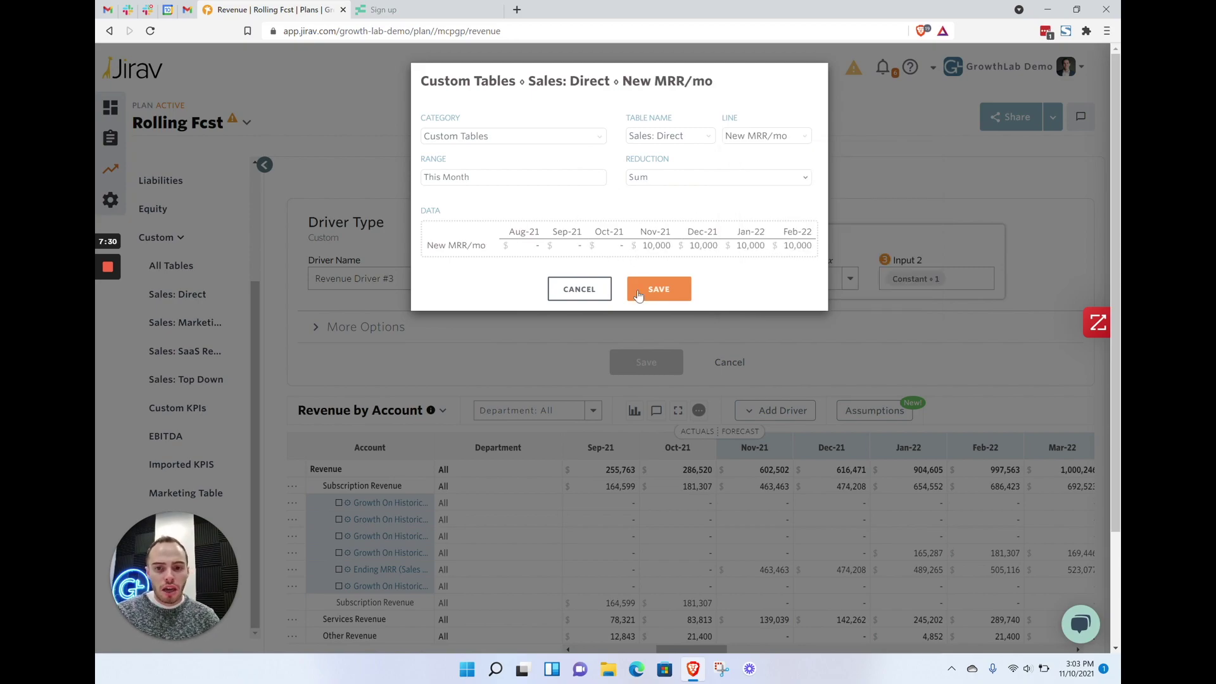
{"action": "left_click", "coordinate": [577, 290]}
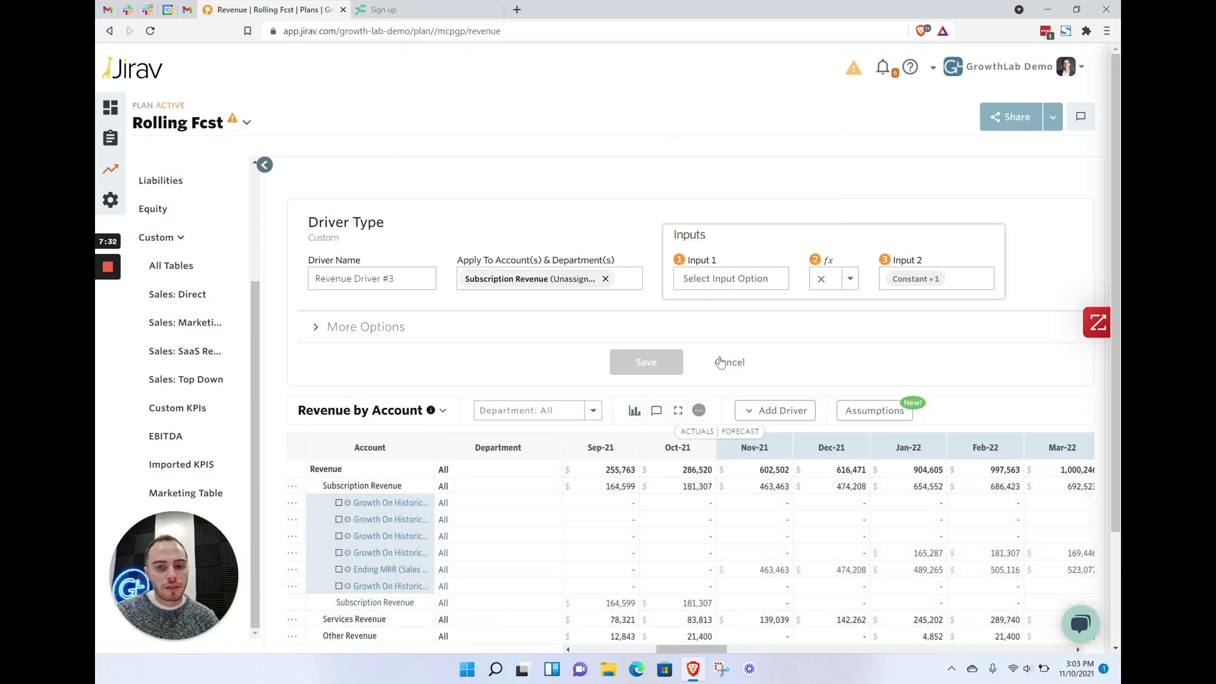
{"action": "left_click", "coordinate": [720, 362]}
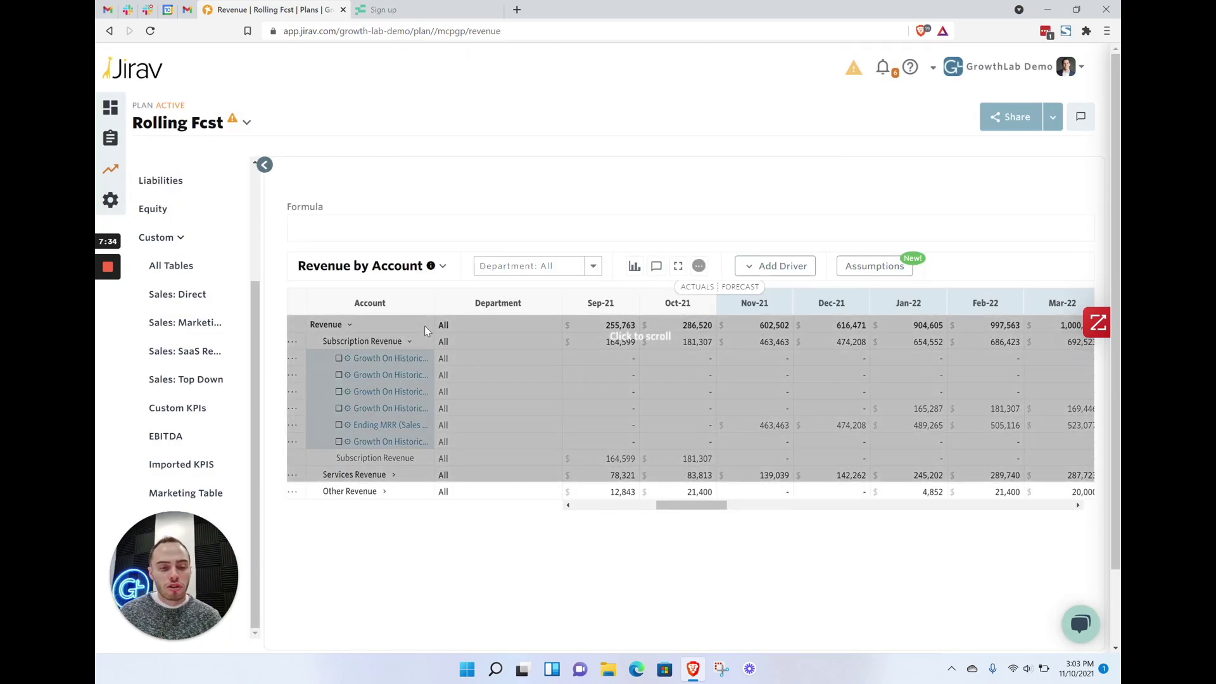